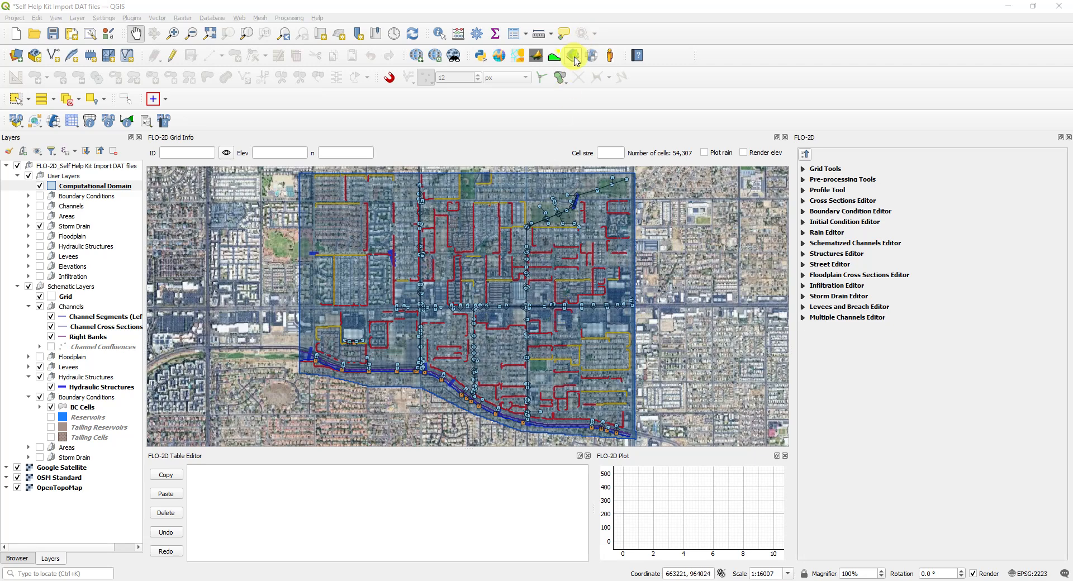
pyautogui.click(259, 18)
pyautogui.moveTo(241, 18)
pyautogui.moveTo(263, 54)
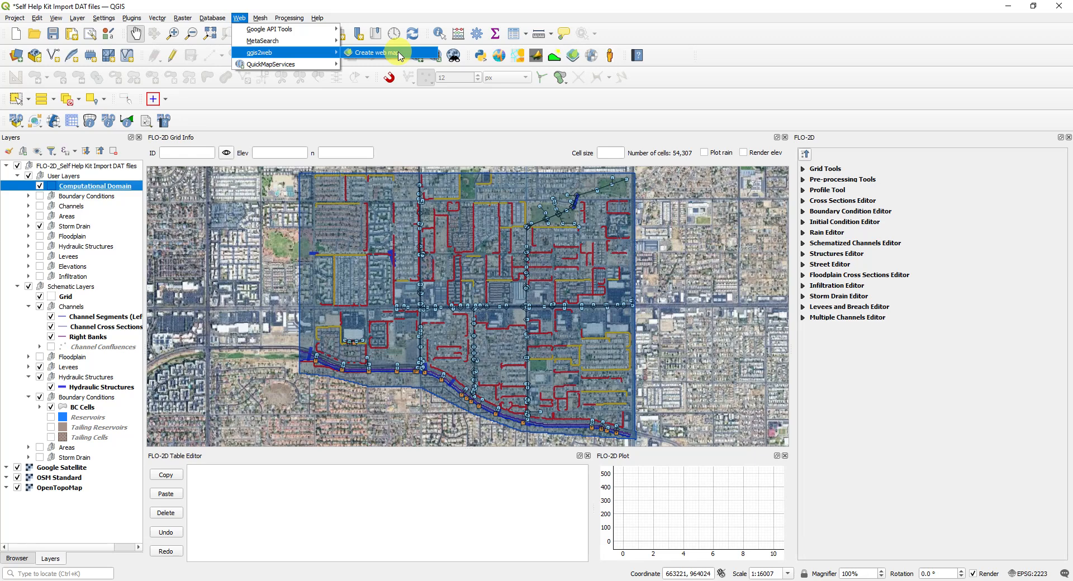
pyautogui.click(464, 110)
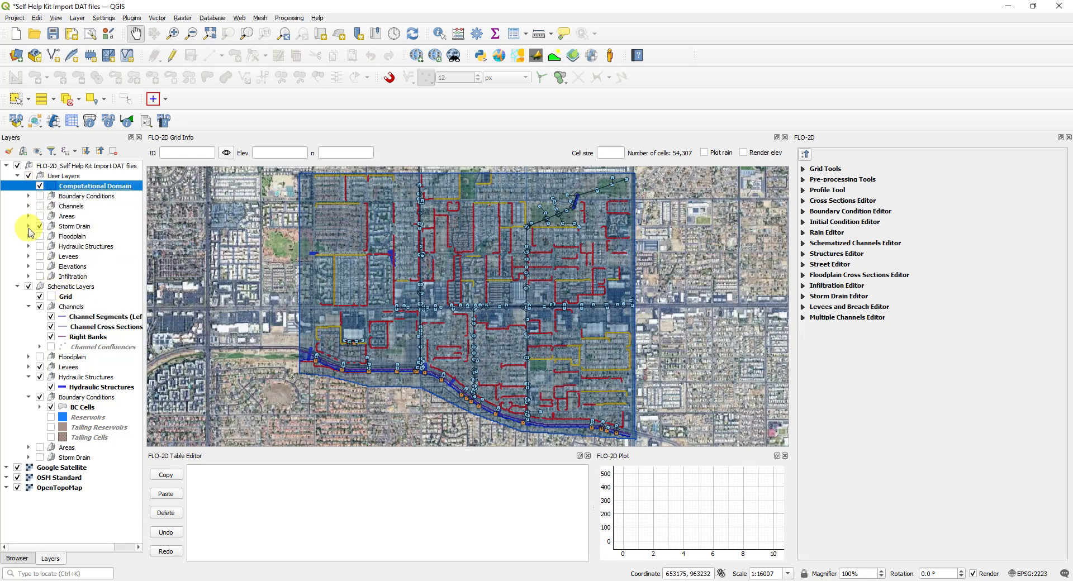
# Enable Advanced Layers in the FLO-2D run settings and review the additional layer groups and tables
pyautogui.click(53, 121)
pyautogui.click(73, 136)
pyautogui.click(494, 307)
pyautogui.click(603, 307)
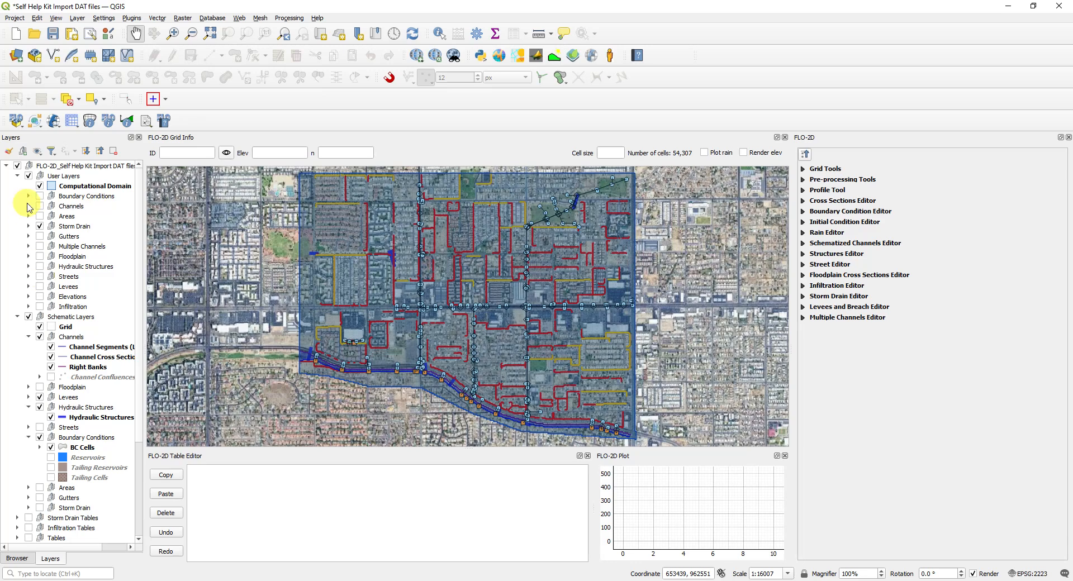
pyautogui.scroll(-4, 96, 388)
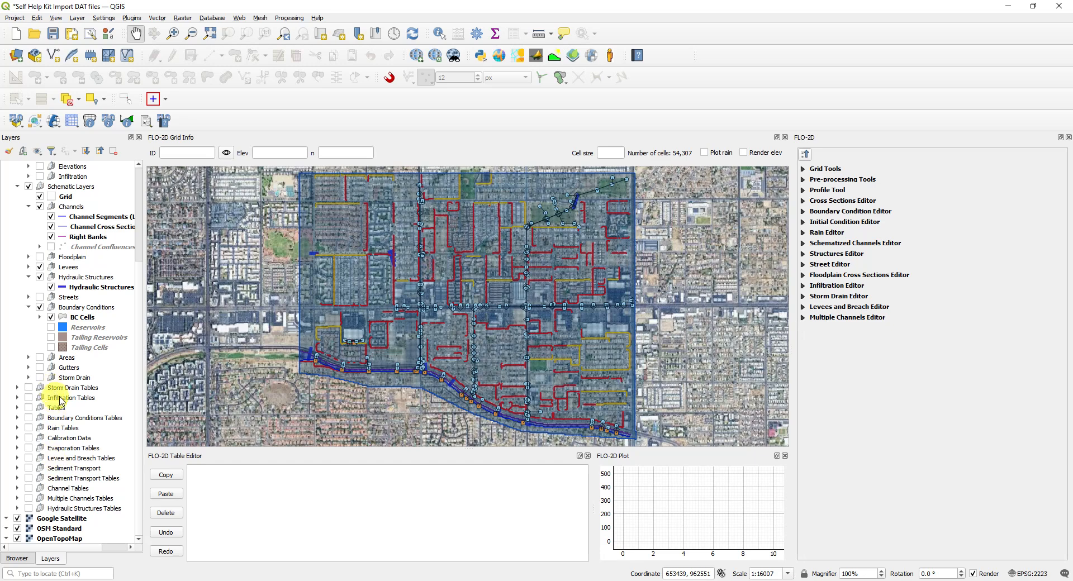
pyautogui.moveTo(137, 292); pyautogui.dragTo(143, 189)
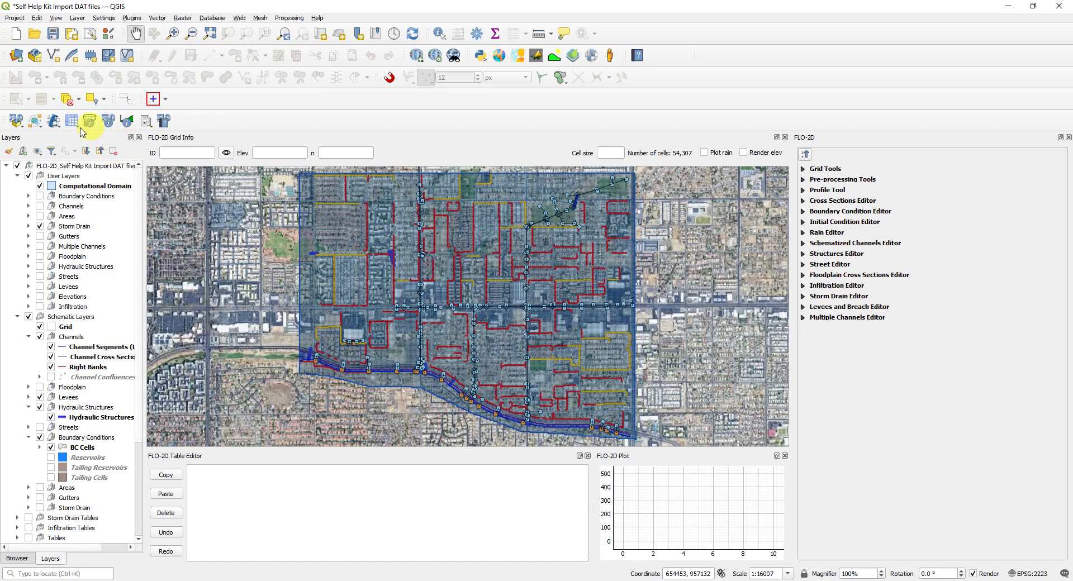
# Turn off Advanced Layers in the FLO-2D run settings and save them
pyautogui.click(55, 119)
pyautogui.click(62, 137)
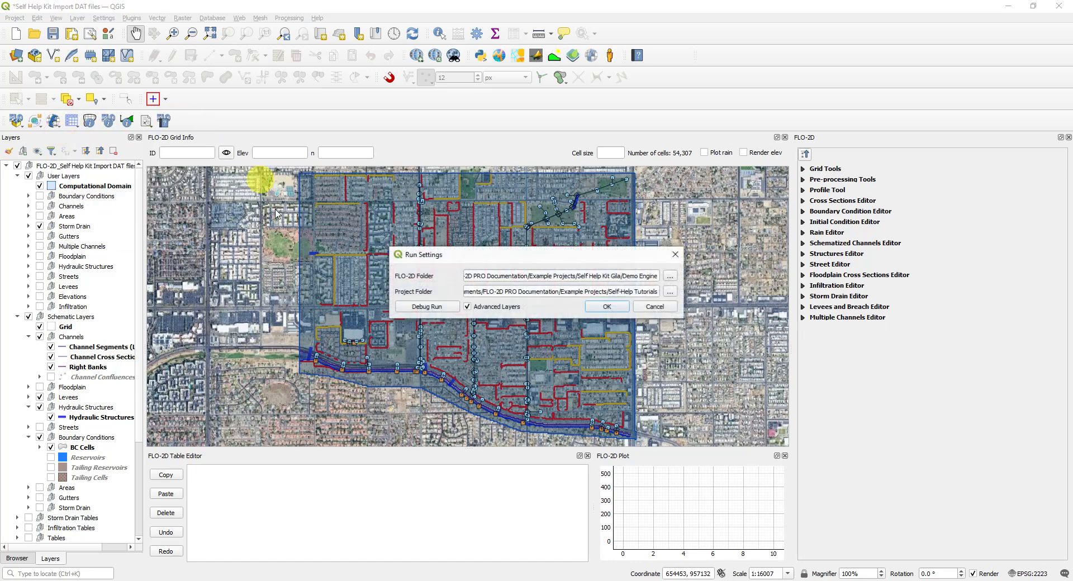
pyautogui.click(607, 307)
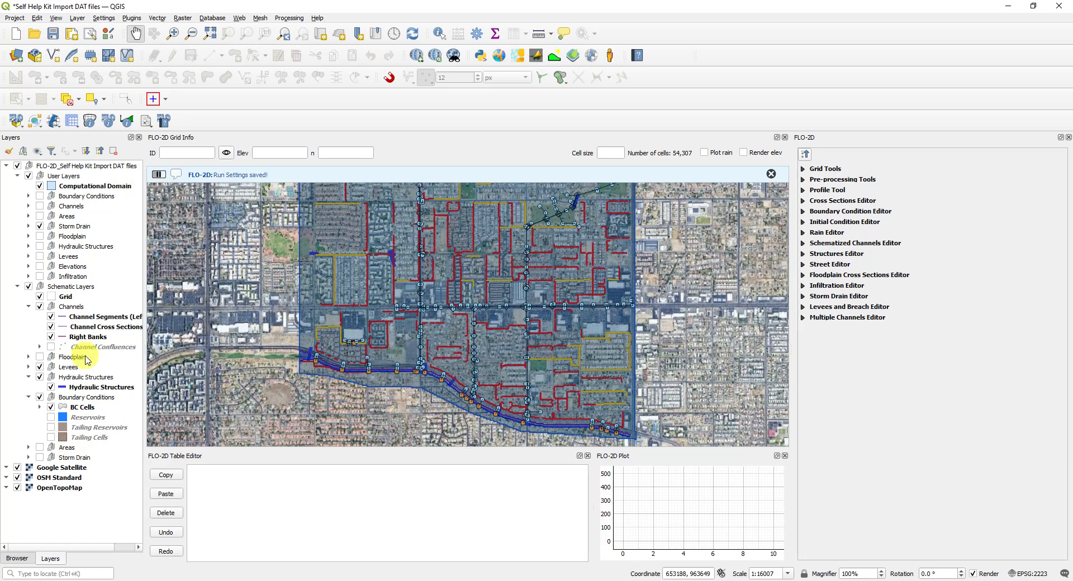
# Add a second symbol layer of type Arrow to the Storm Drain Conduits line symbology
pyautogui.click(29, 226)
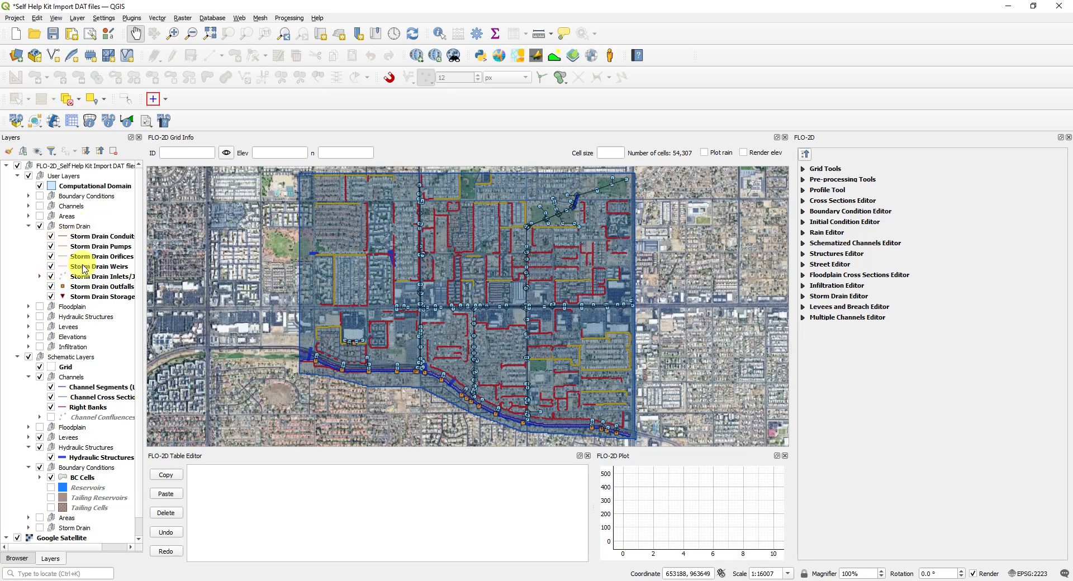
pyautogui.doubleClick(96, 237)
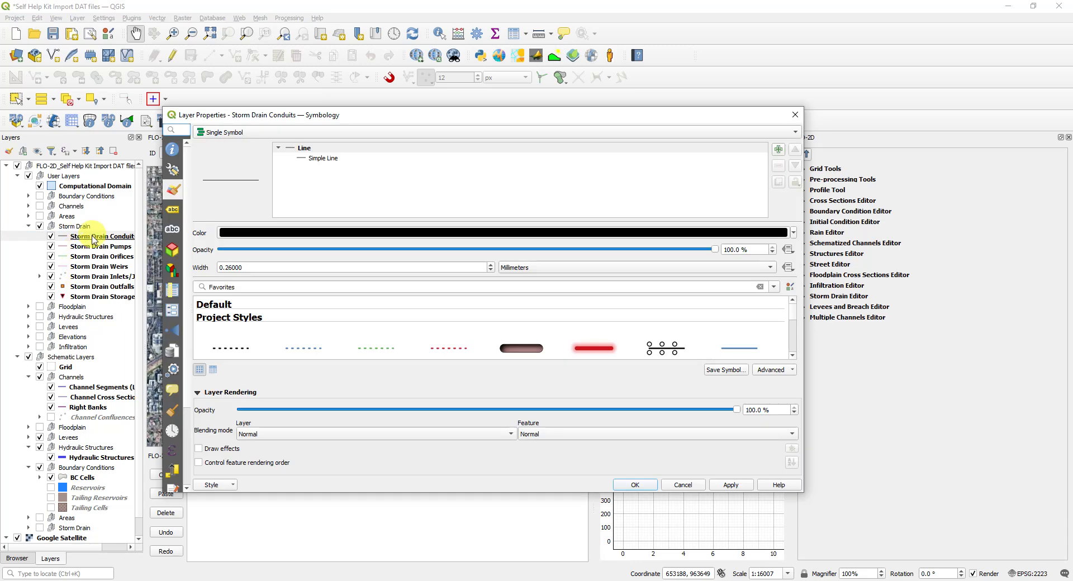
pyautogui.click(318, 158)
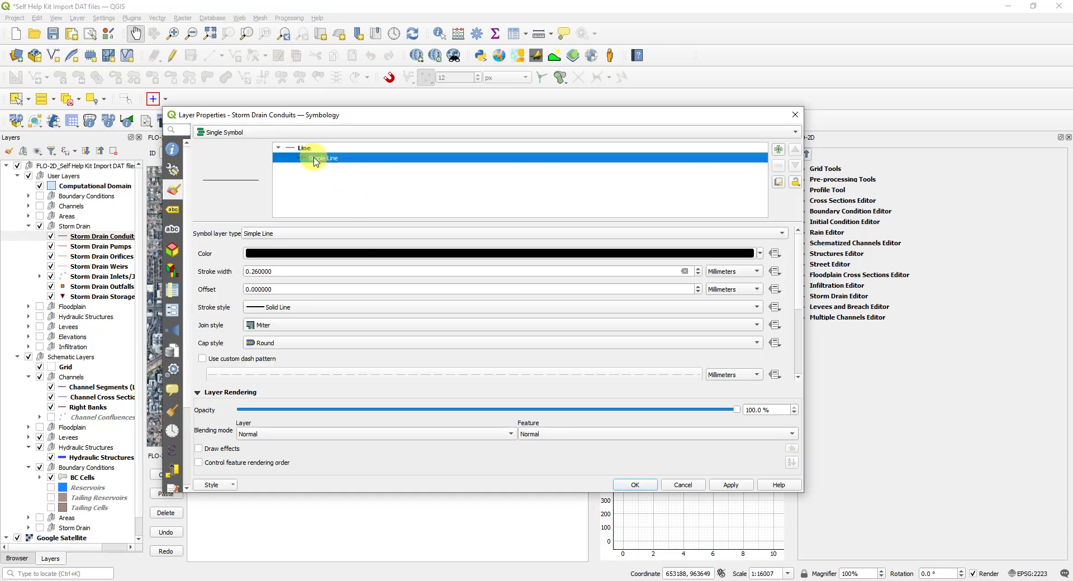
pyautogui.click(778, 149)
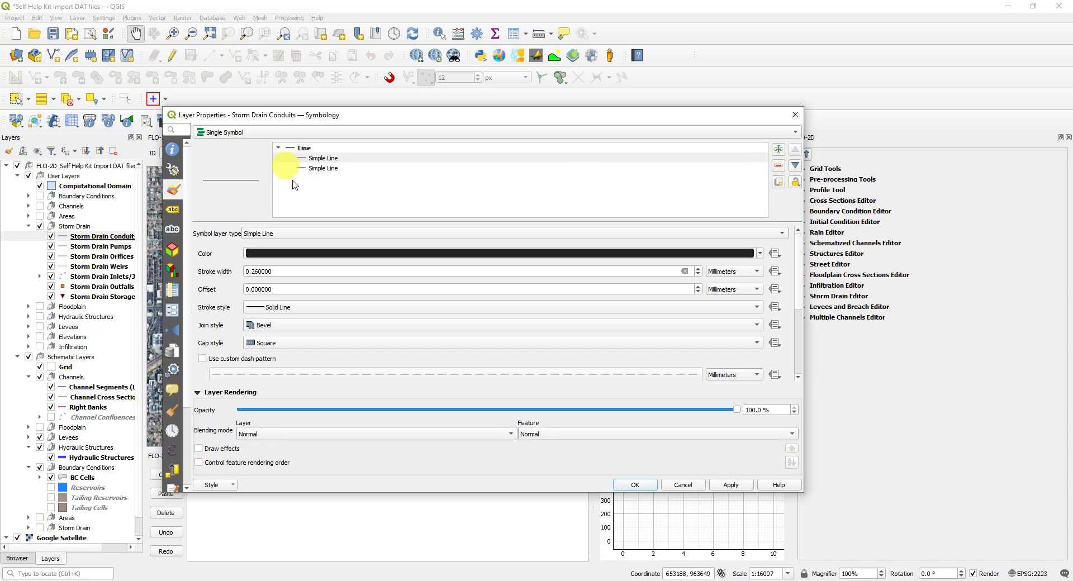
pyautogui.click(323, 159)
pyautogui.click(285, 233)
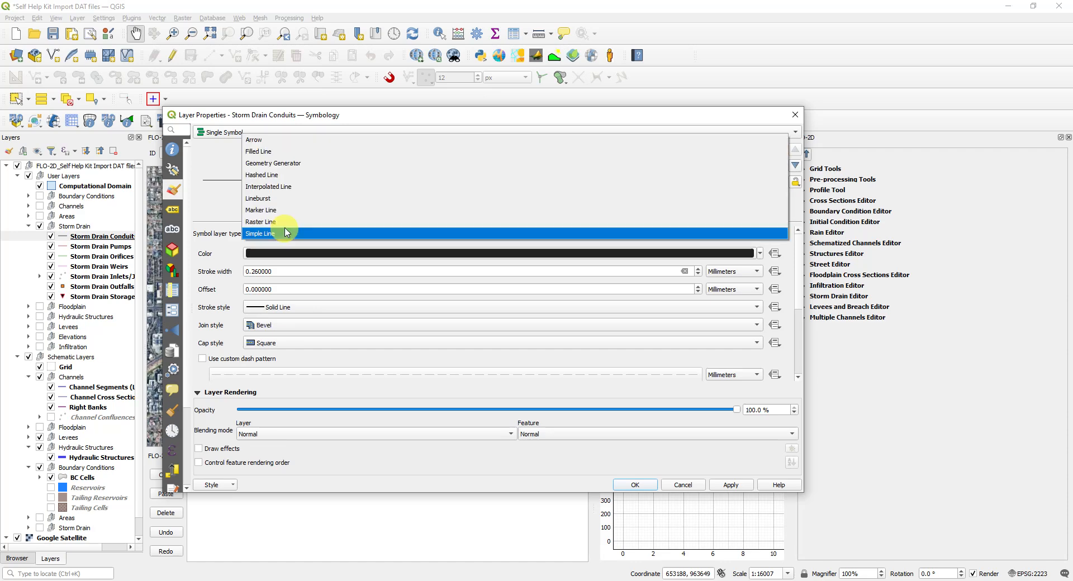
pyautogui.click(282, 140)
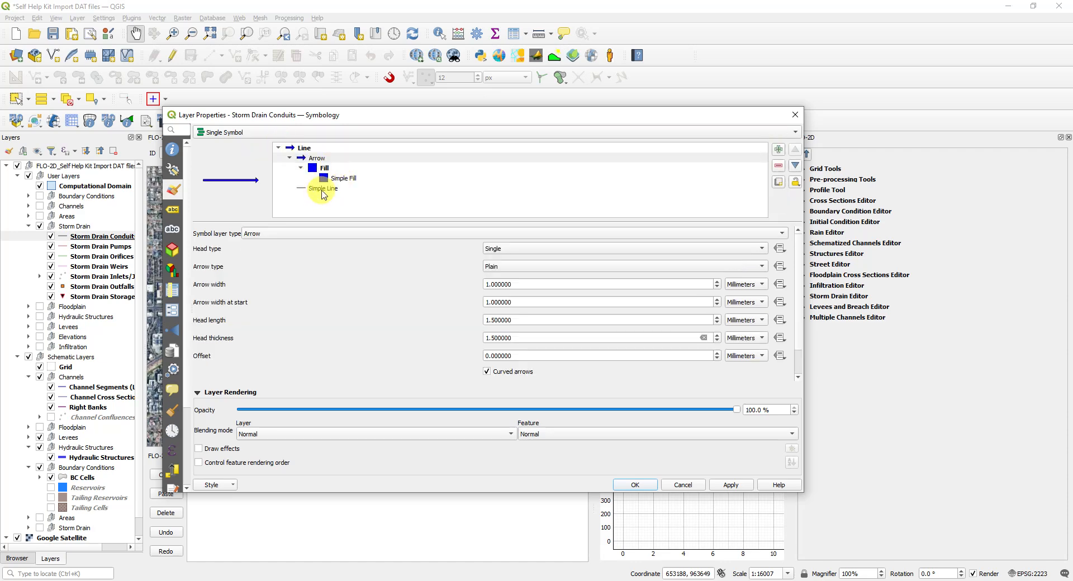
# Remove the Arrow symbol layer from the Storm Drain Conduits symbology and accept the layer properties
pyautogui.click(315, 162)
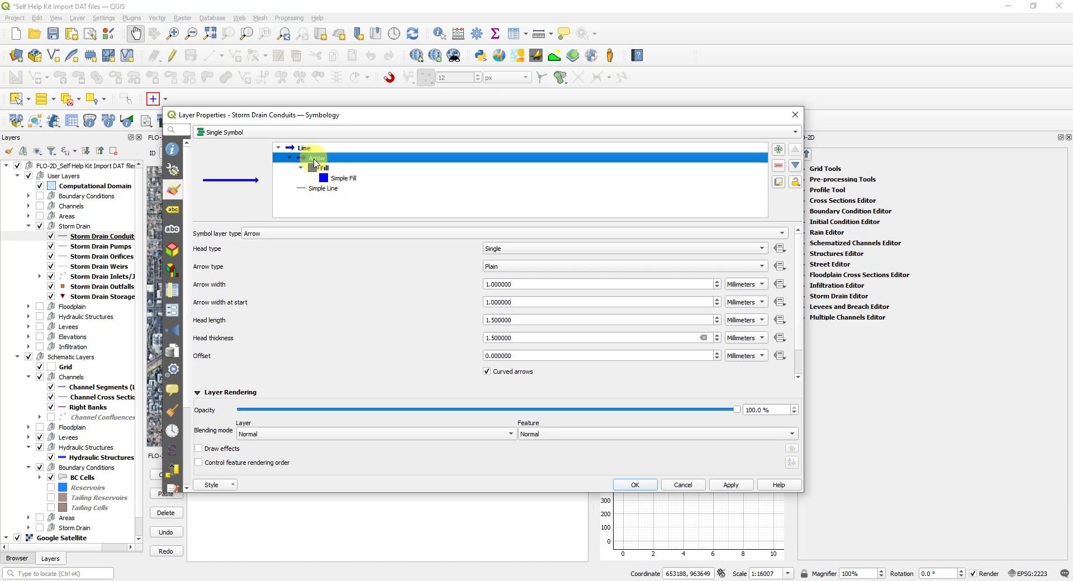
pyautogui.click(779, 166)
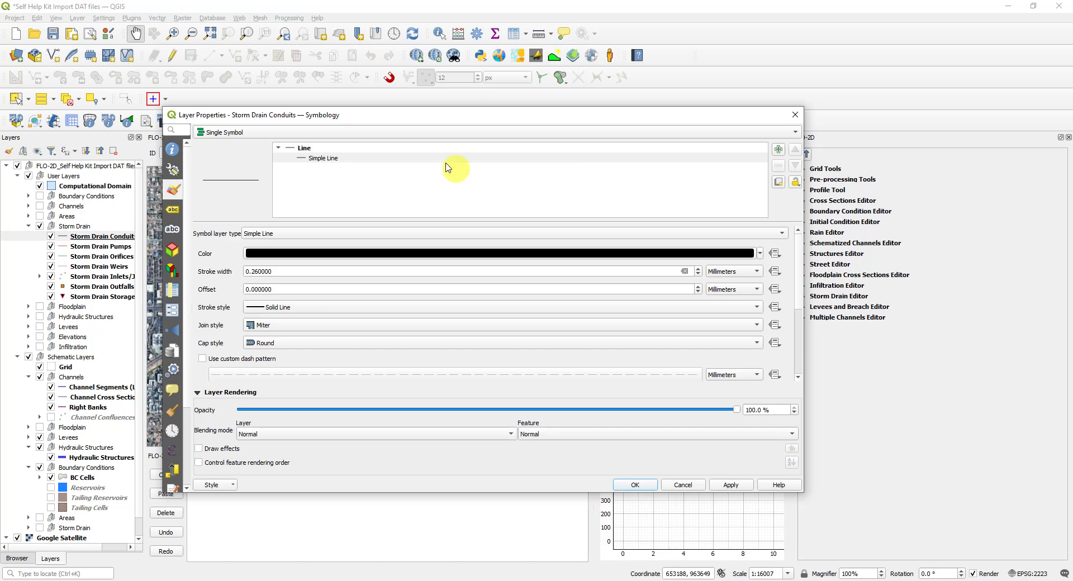
pyautogui.click(633, 484)
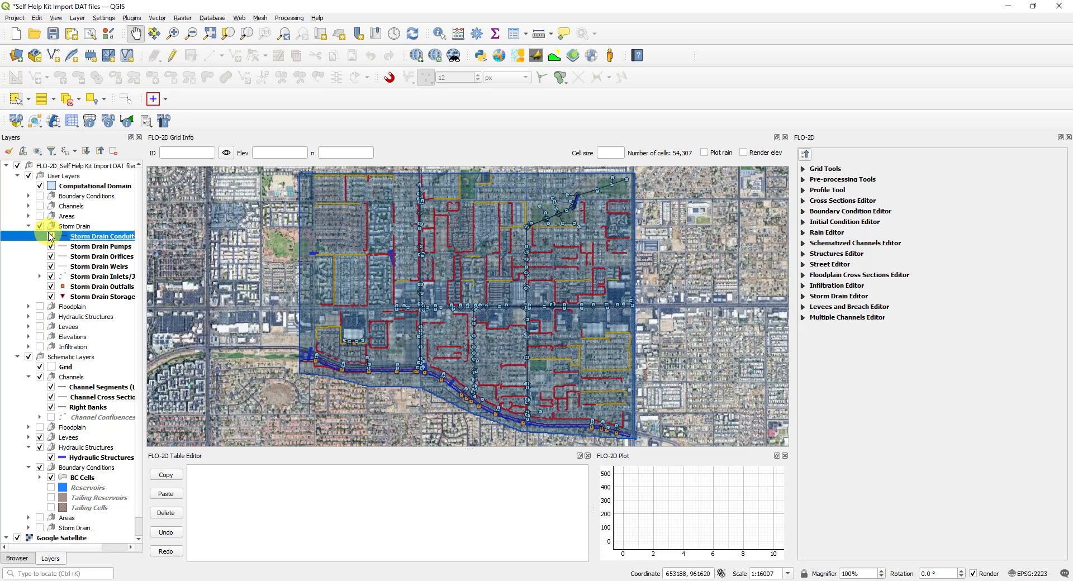
pyautogui.click(29, 226)
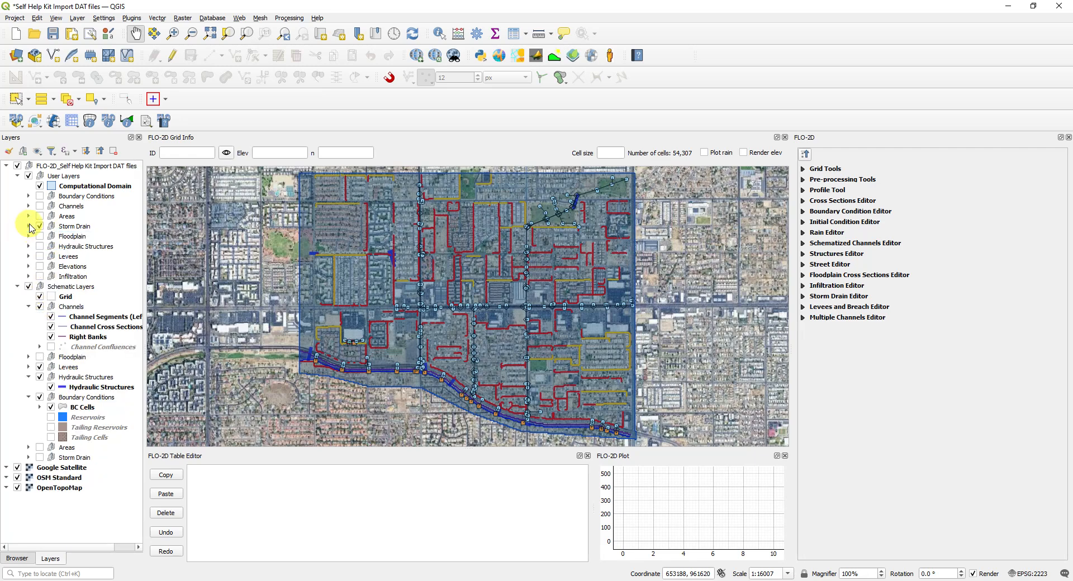
pyautogui.click(28, 366)
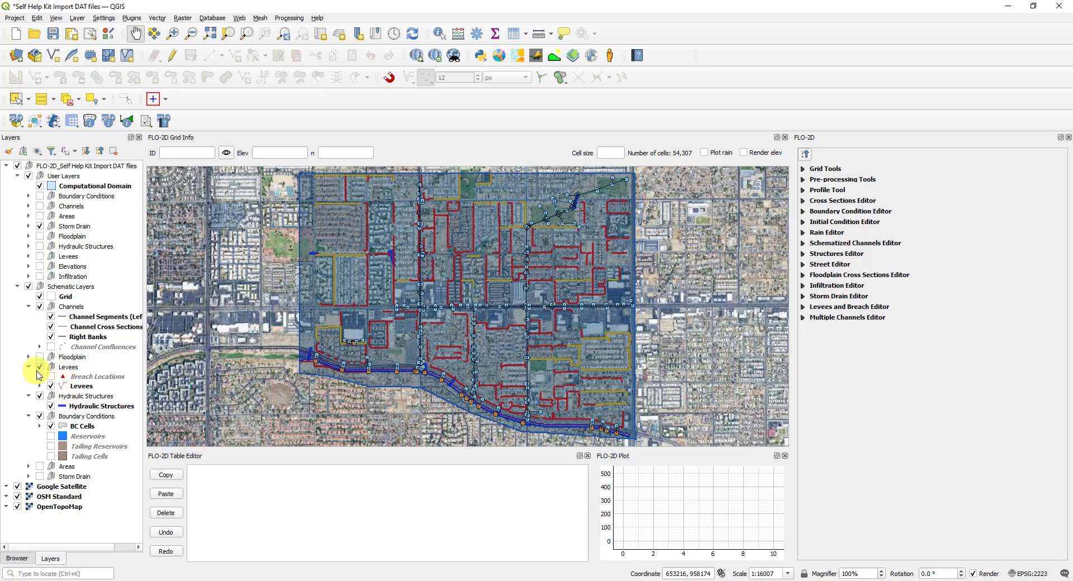
pyautogui.click(28, 367)
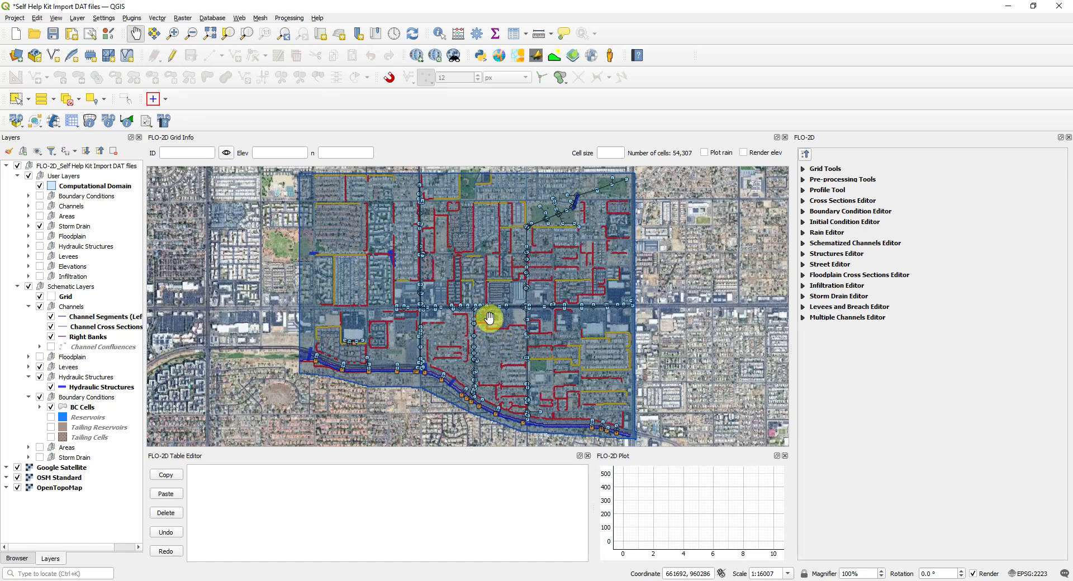
# Start a qgis2web export and exclude the Boundary Conditions, Channels and Areas groups under User Layers, collapsing each one
pyautogui.click(574, 57)
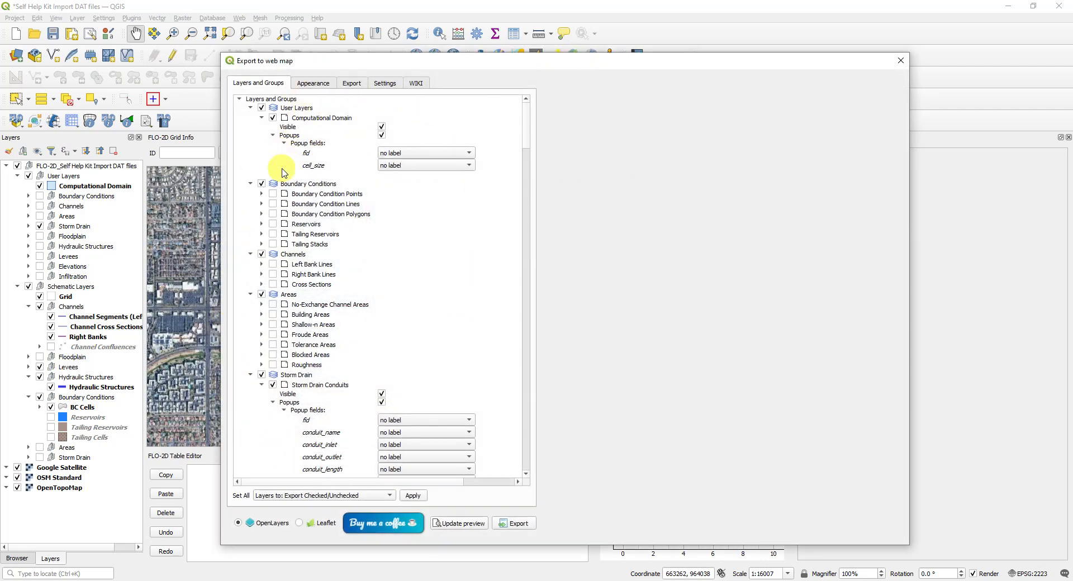
pyautogui.click(273, 118)
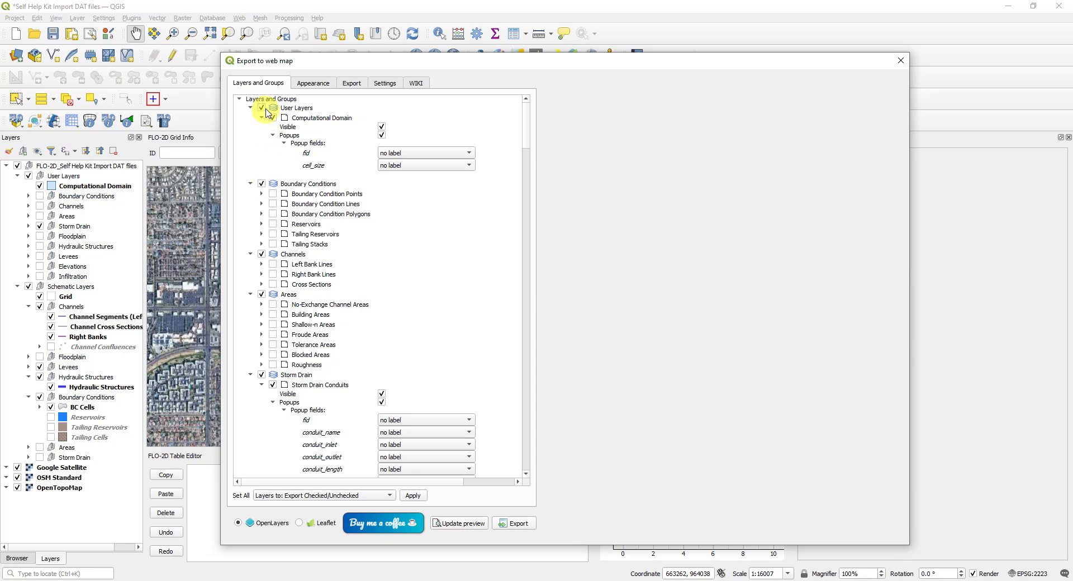
pyautogui.click(261, 185)
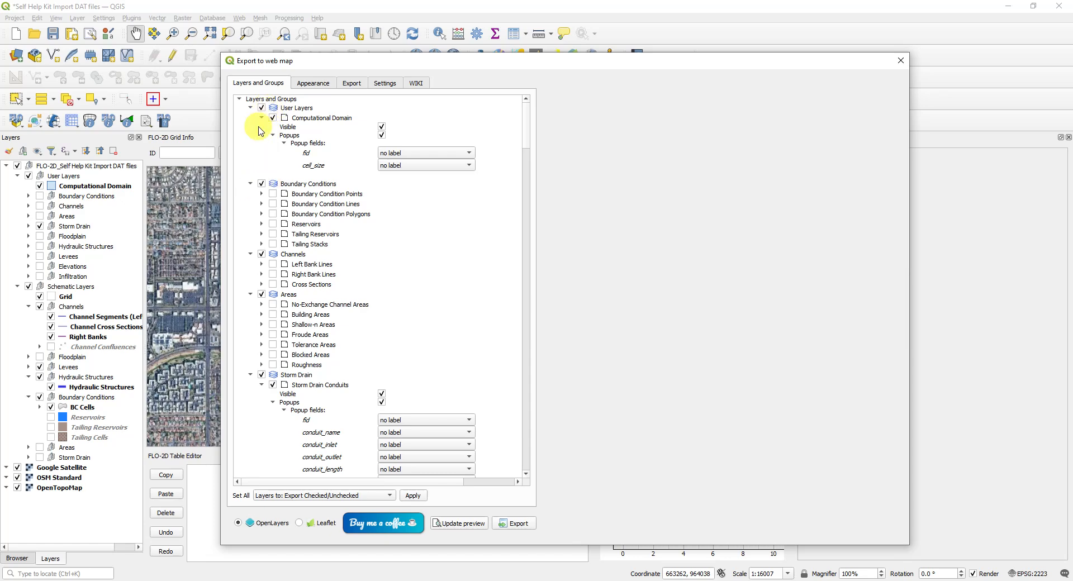
pyautogui.click(291, 117)
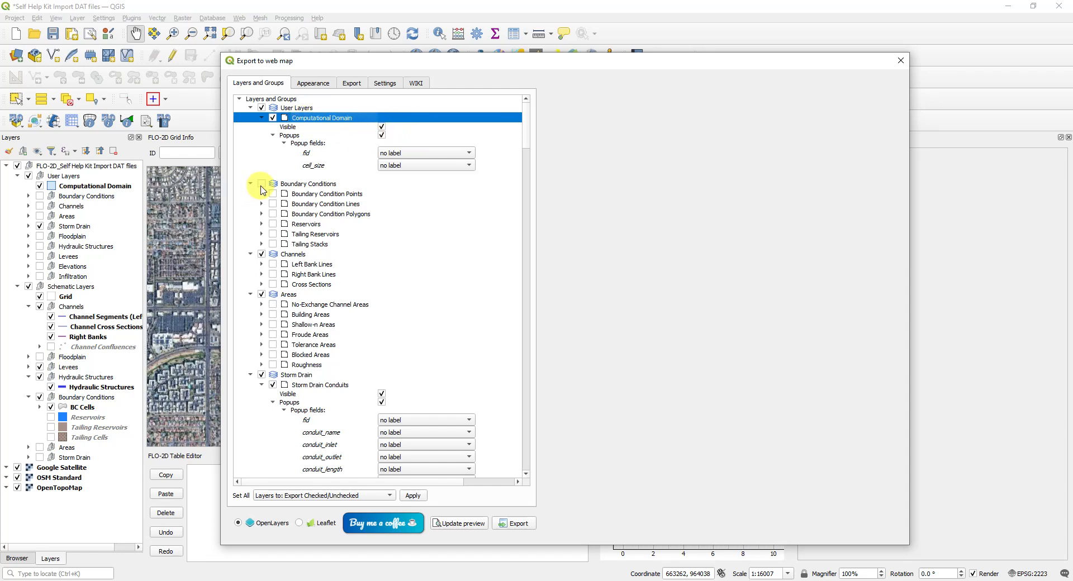
pyautogui.click(251, 183)
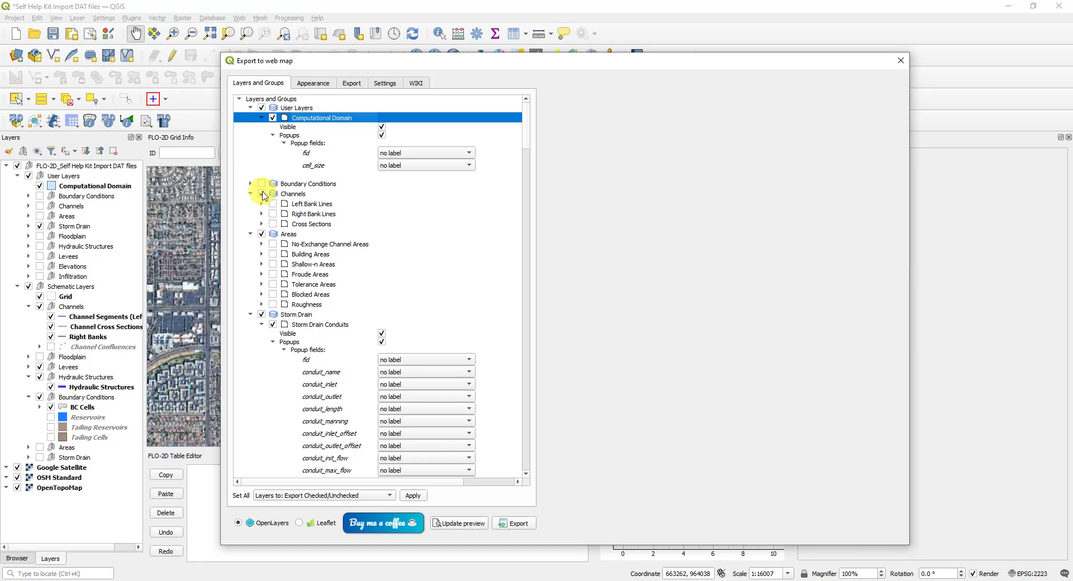
pyautogui.click(251, 194)
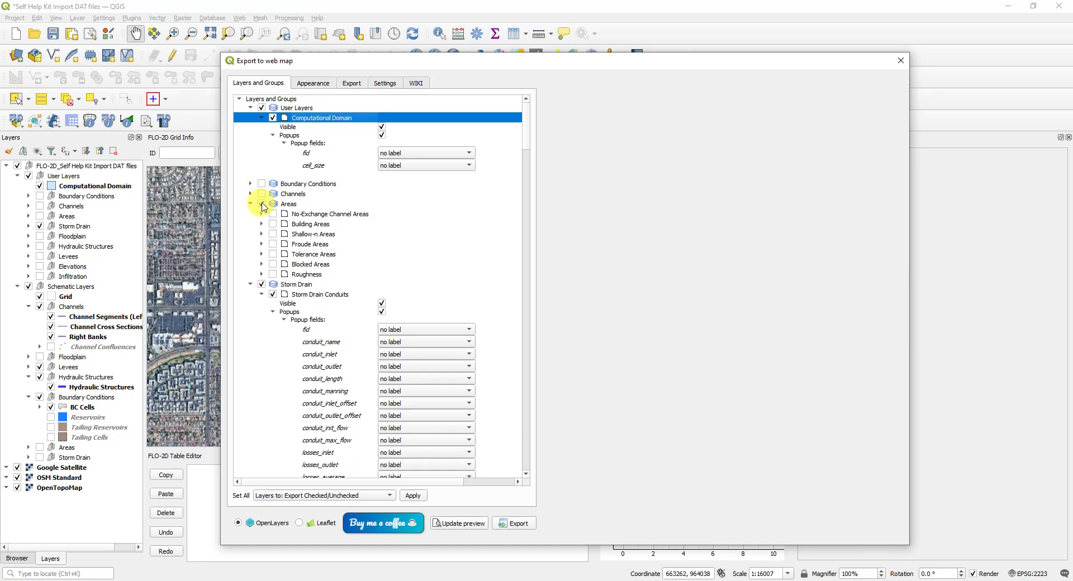
pyautogui.click(251, 204)
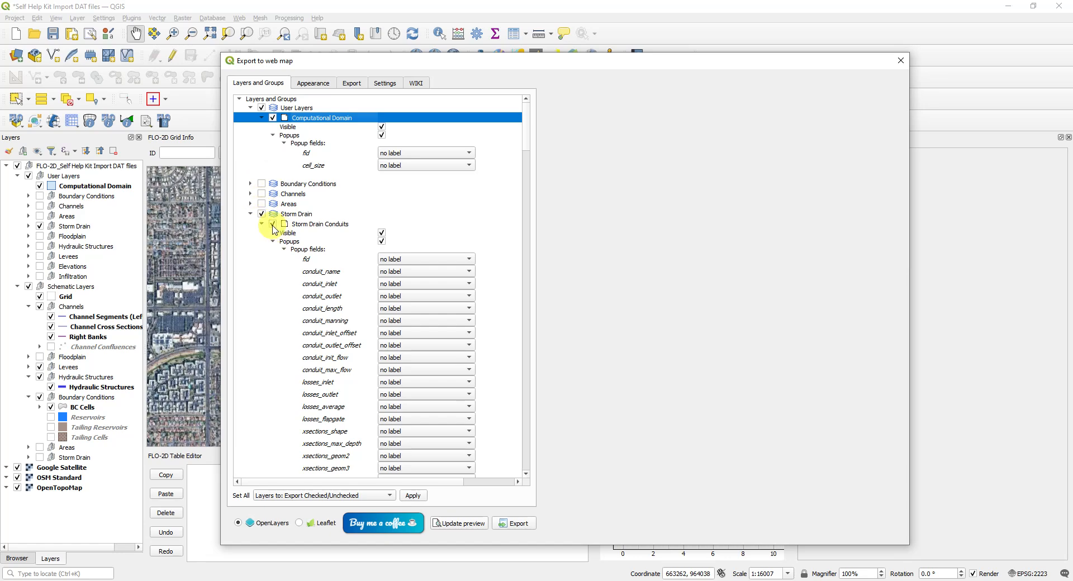
# Collapse the export settings of the Computational Domain layer and every Storm Drain layer from conduits to storage units
pyautogui.click(262, 118)
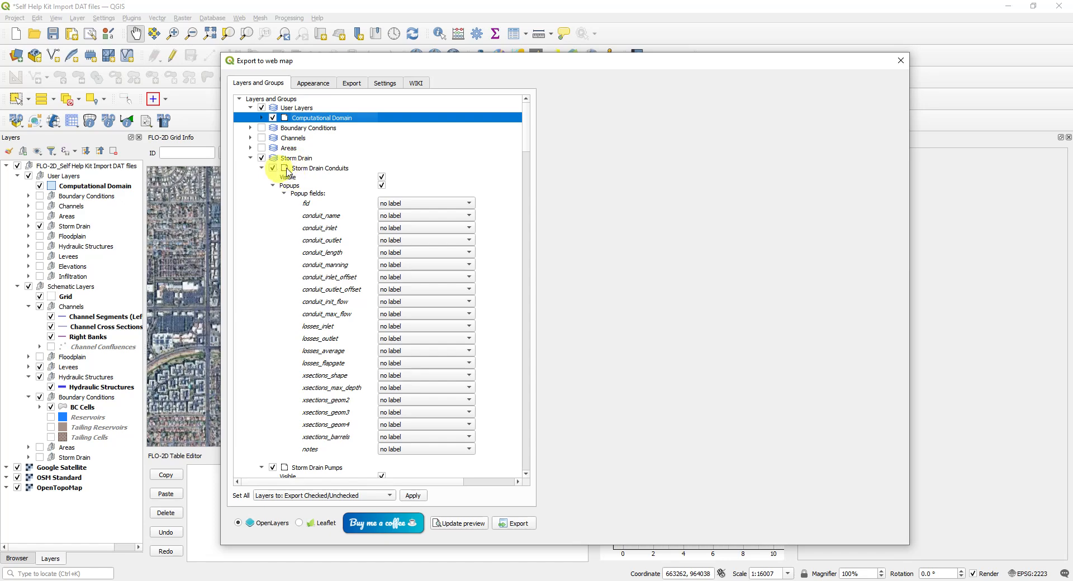
pyautogui.click(382, 177)
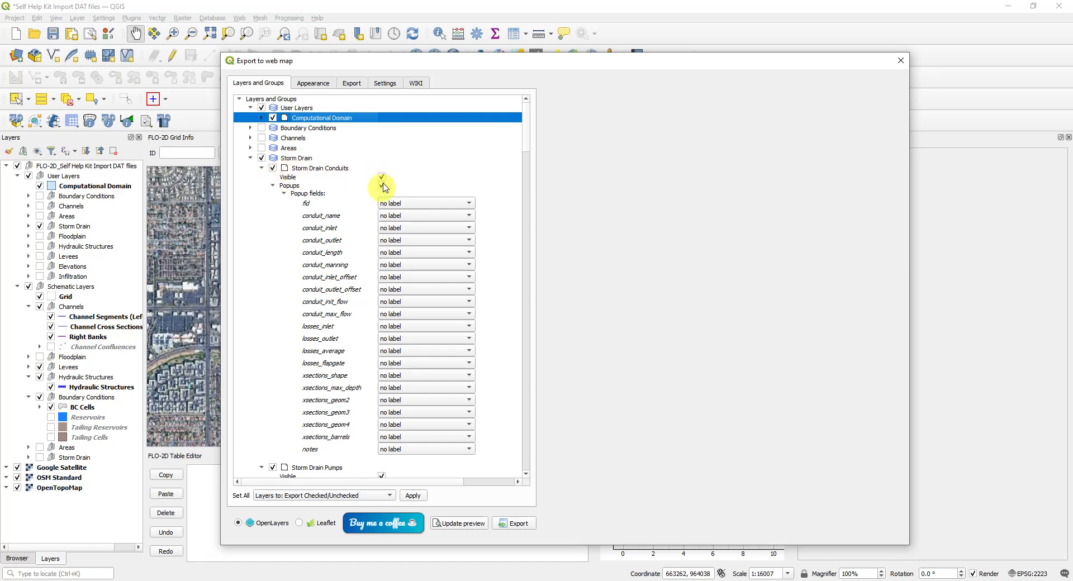
pyautogui.click(261, 168)
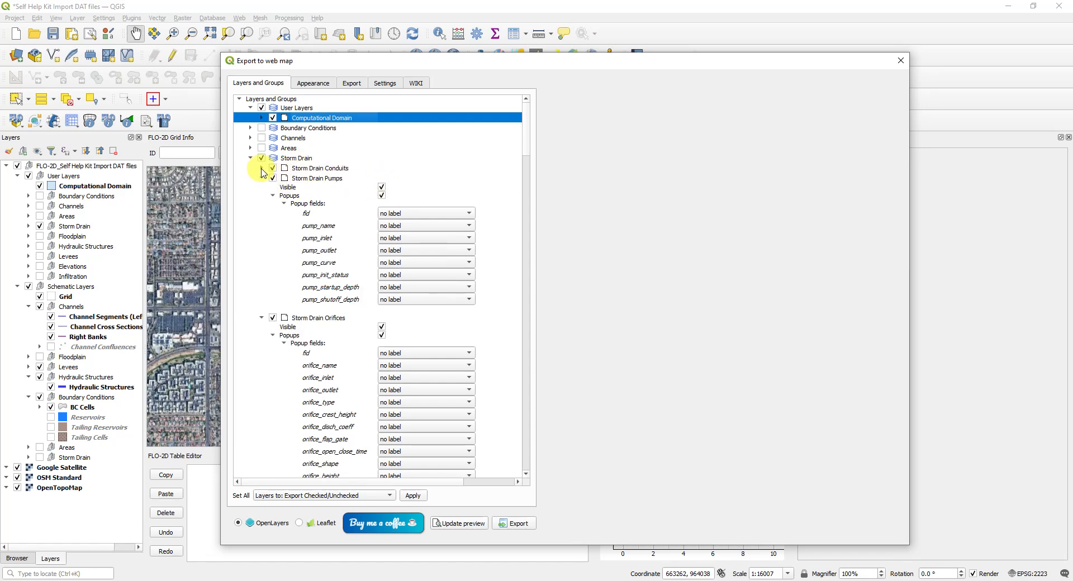
pyautogui.click(261, 178)
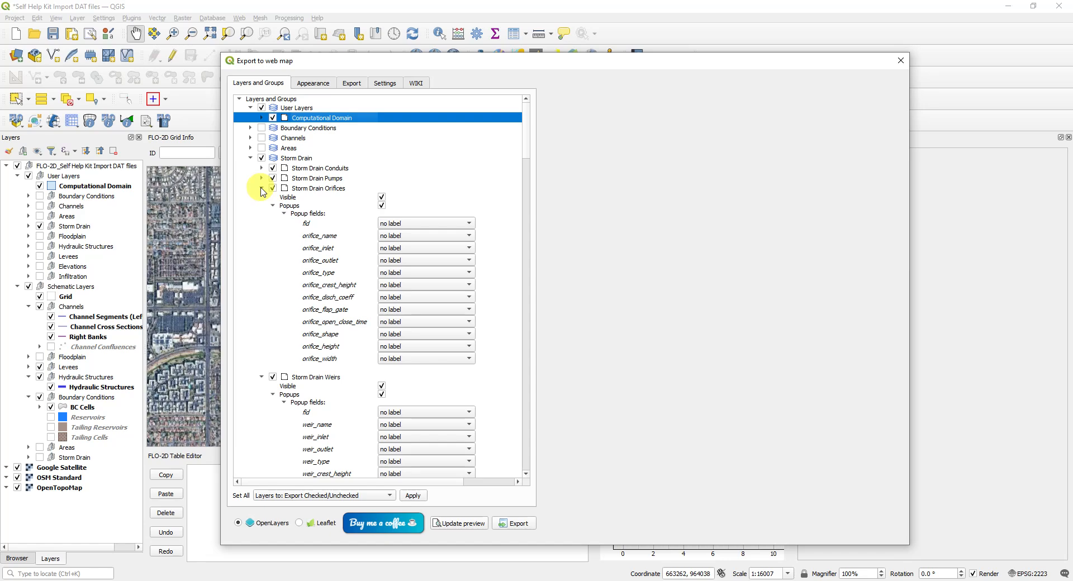
pyautogui.click(261, 189)
pyautogui.click(262, 199)
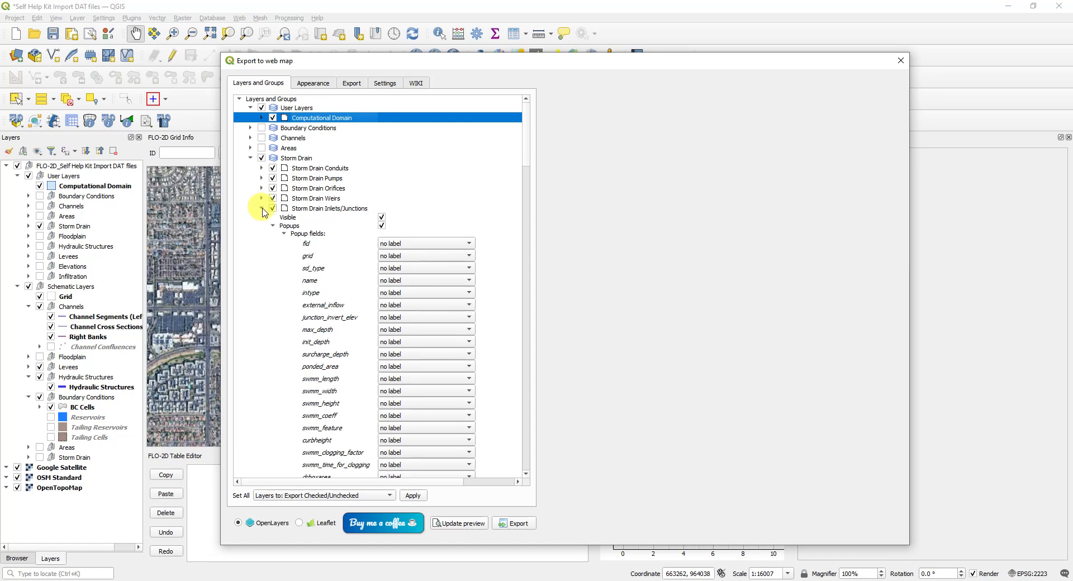
pyautogui.click(261, 208)
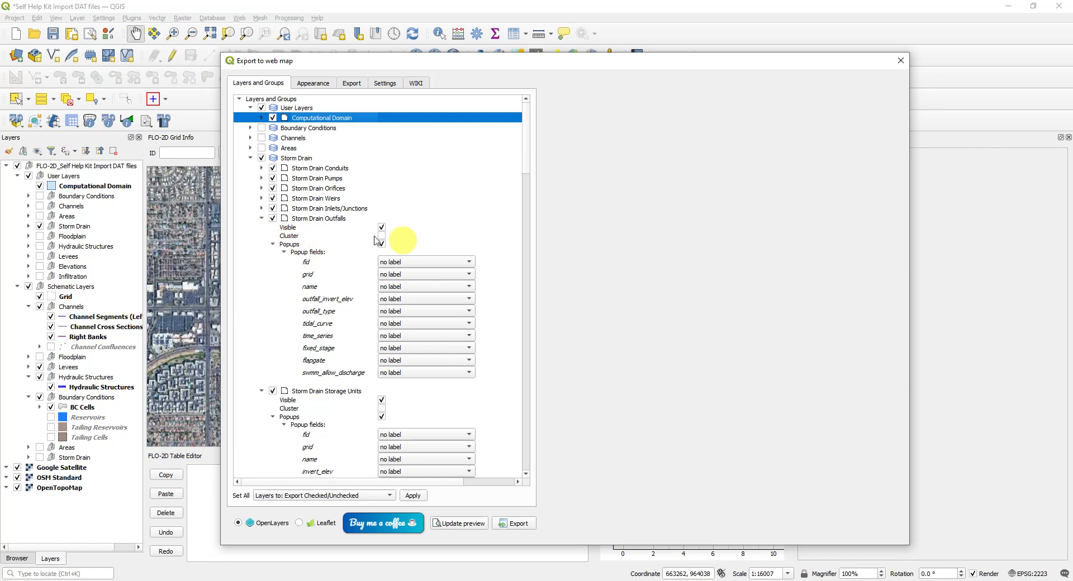
pyautogui.click(262, 218)
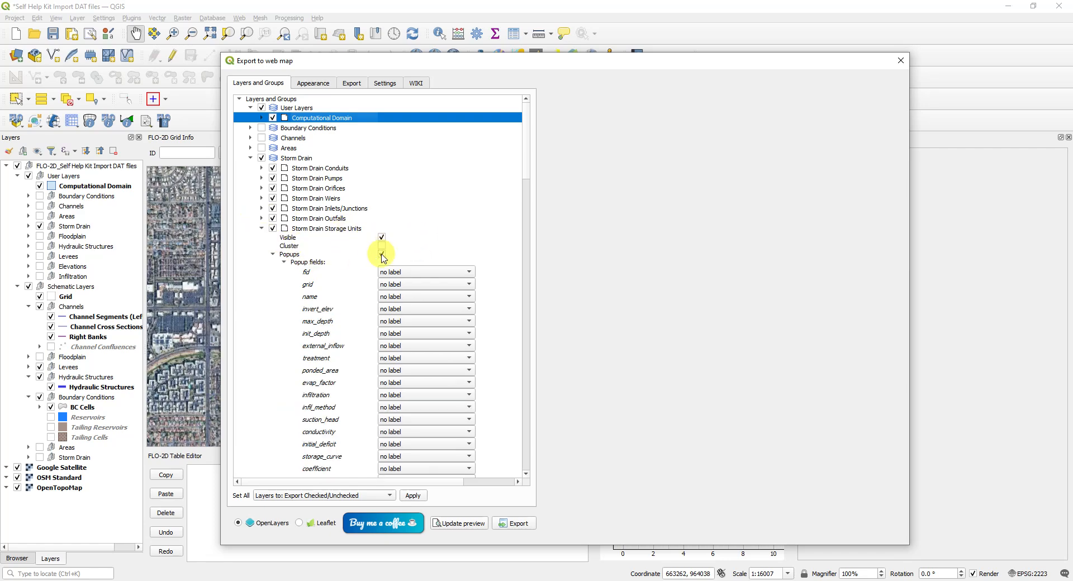
pyautogui.click(261, 228)
# Exclude the Gutters, Multiple Channels and Floodplain groups under User Layers from the web map export, collapsing each one
pyautogui.click(261, 239)
pyautogui.click(251, 239)
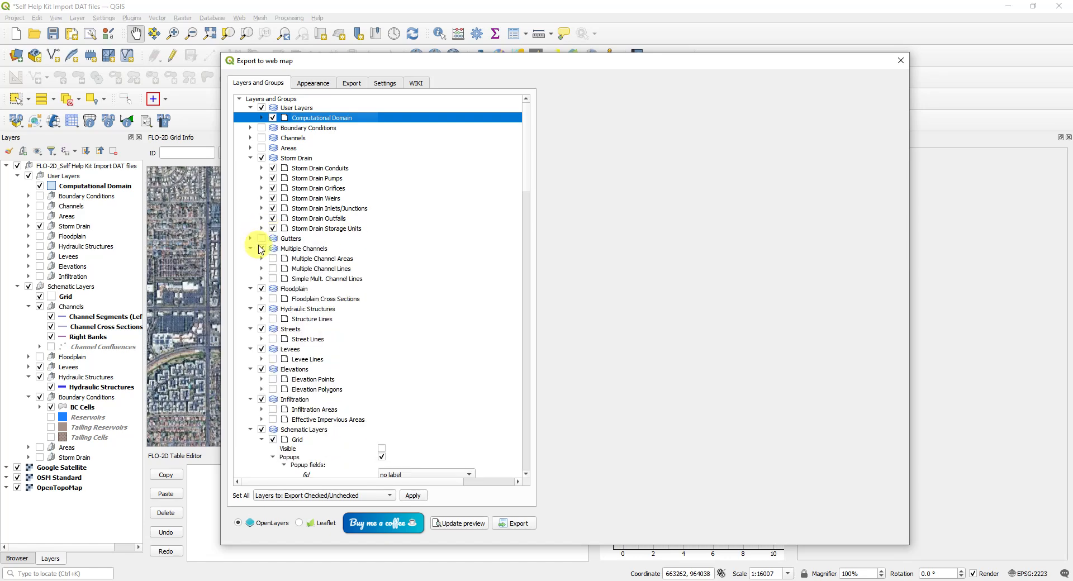
pyautogui.click(251, 248)
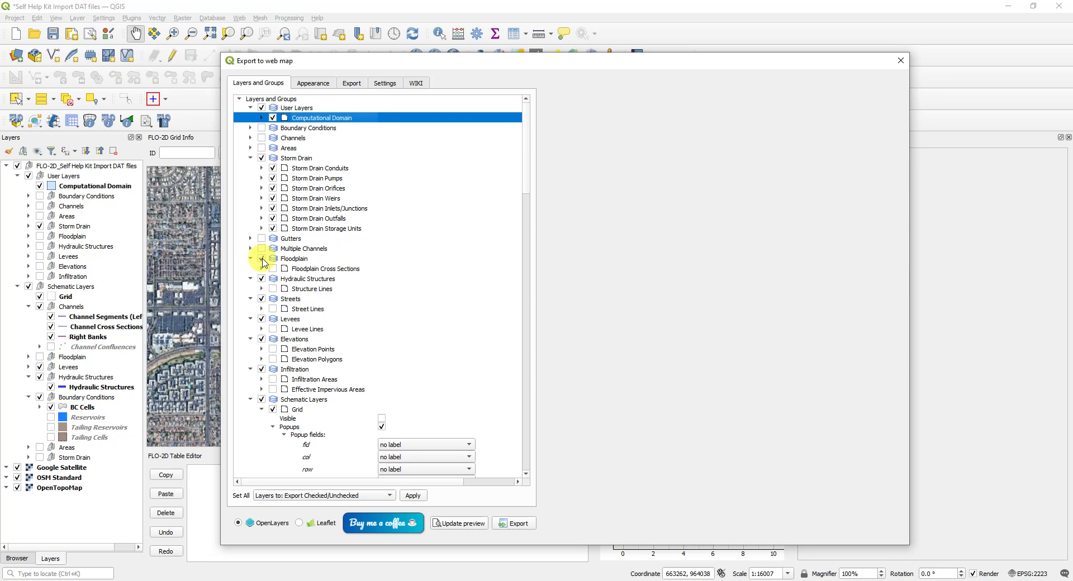
pyautogui.click(251, 259)
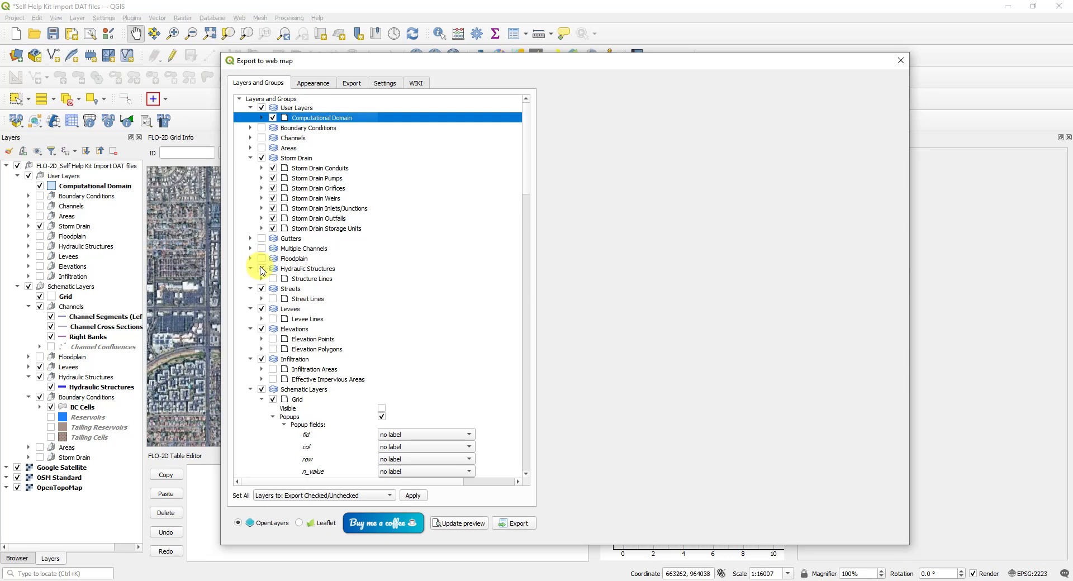
# Exclude the Hydraulic Structures group under User Layers, including its Structure Lines layer, and collapse the group
pyautogui.click(261, 271)
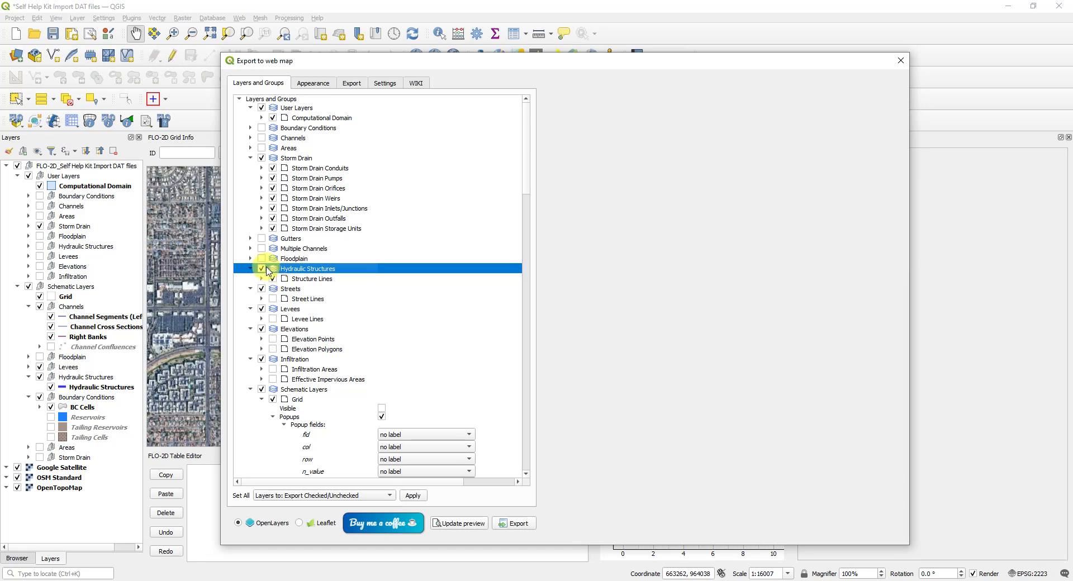
pyautogui.click(272, 278)
pyautogui.click(261, 269)
pyautogui.click(251, 269)
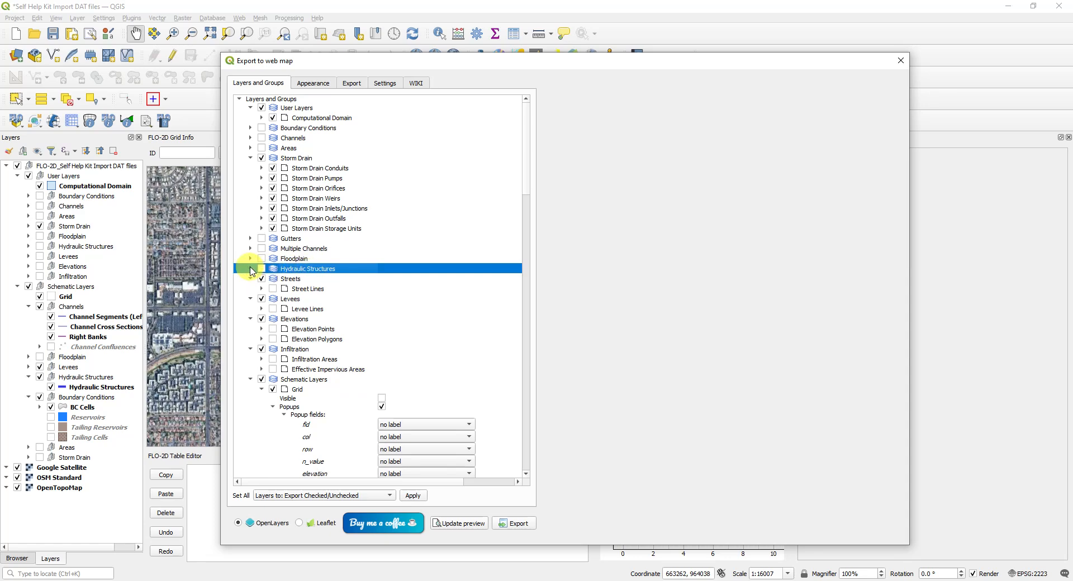
# Exclude the Streets, Levees, Elevations and Infiltration groups under User Layers and collapse each one
pyautogui.click(251, 279)
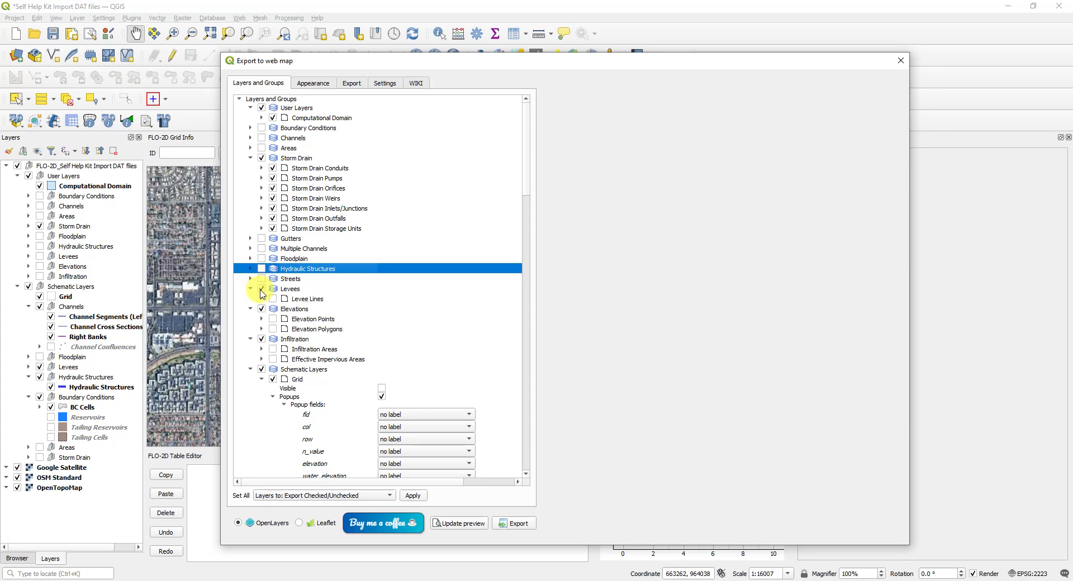
pyautogui.click(261, 289)
pyautogui.click(251, 289)
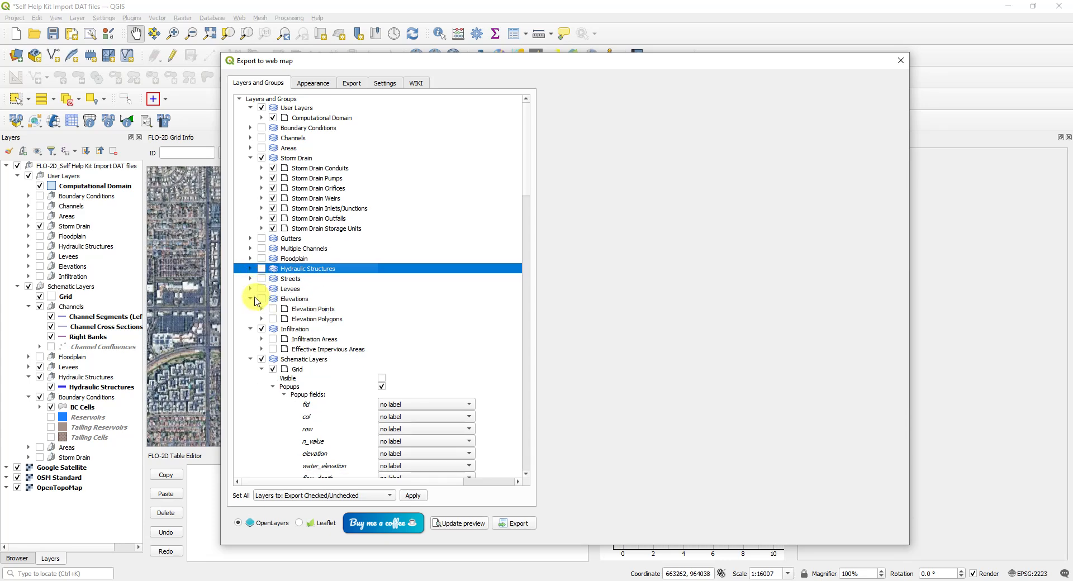
pyautogui.click(251, 299)
pyautogui.click(251, 309)
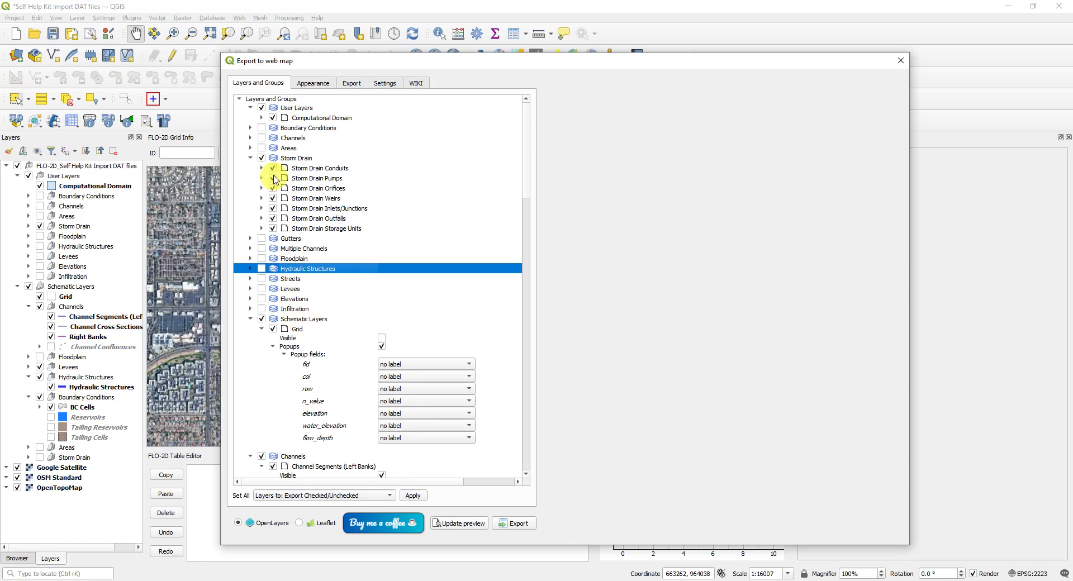
# Collapse the included Storm Drain, User Layers and Schematic Layers groups in the export layer tree
pyautogui.click(251, 158)
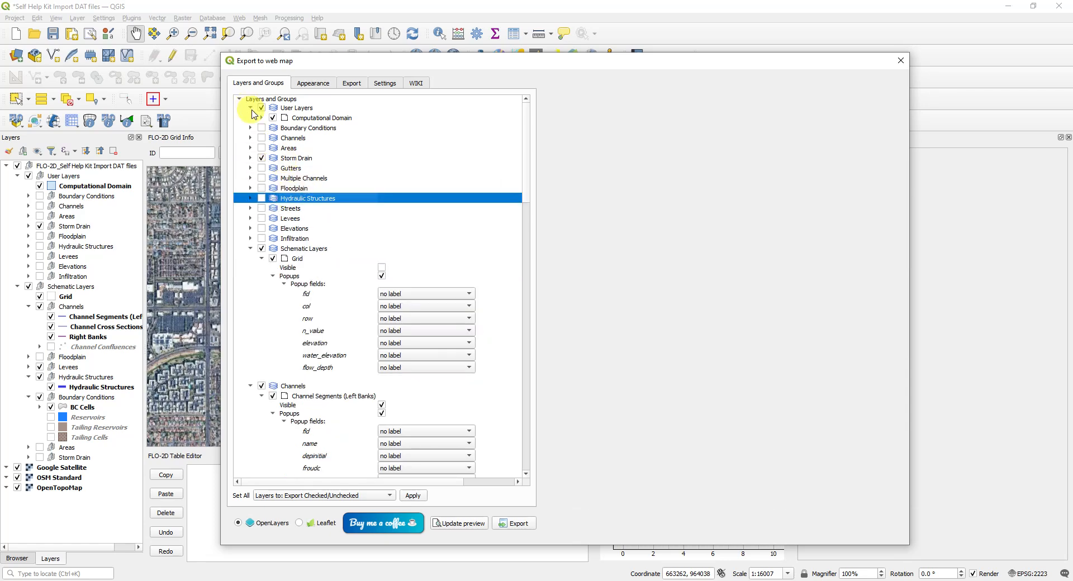
pyautogui.click(250, 108)
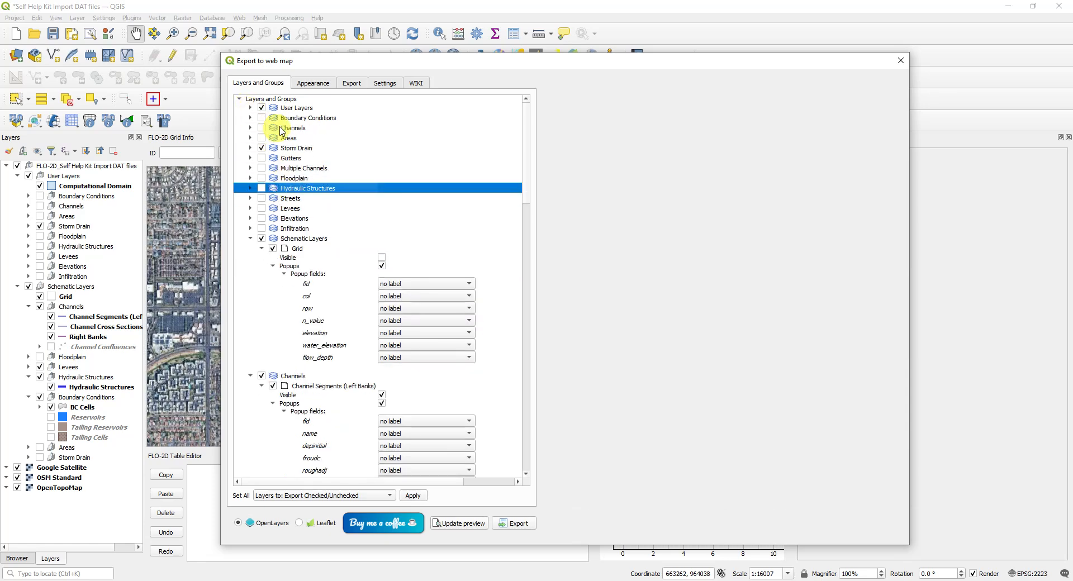
pyautogui.click(290, 240)
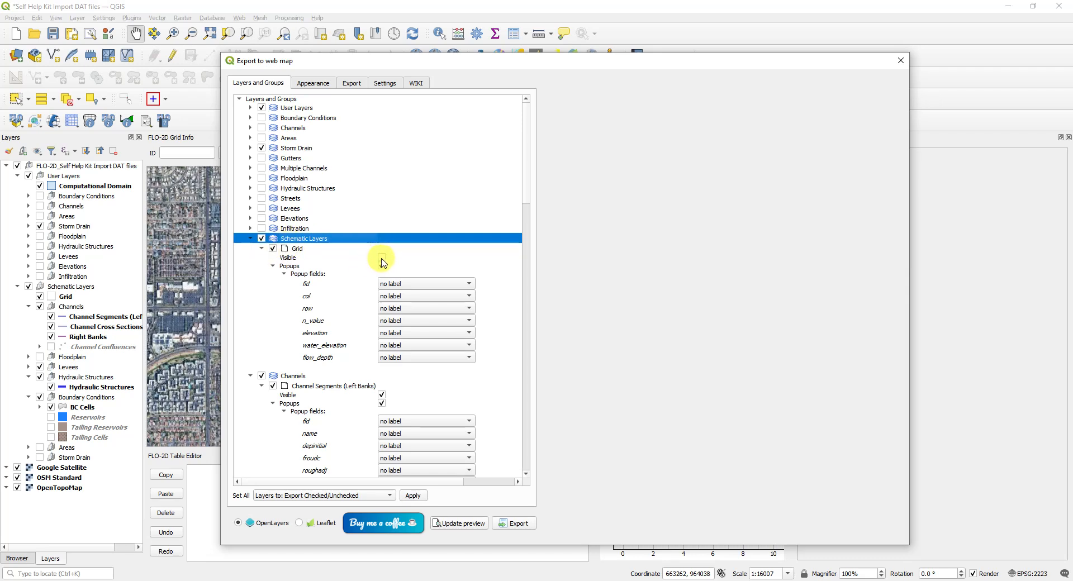
pyautogui.click(250, 238)
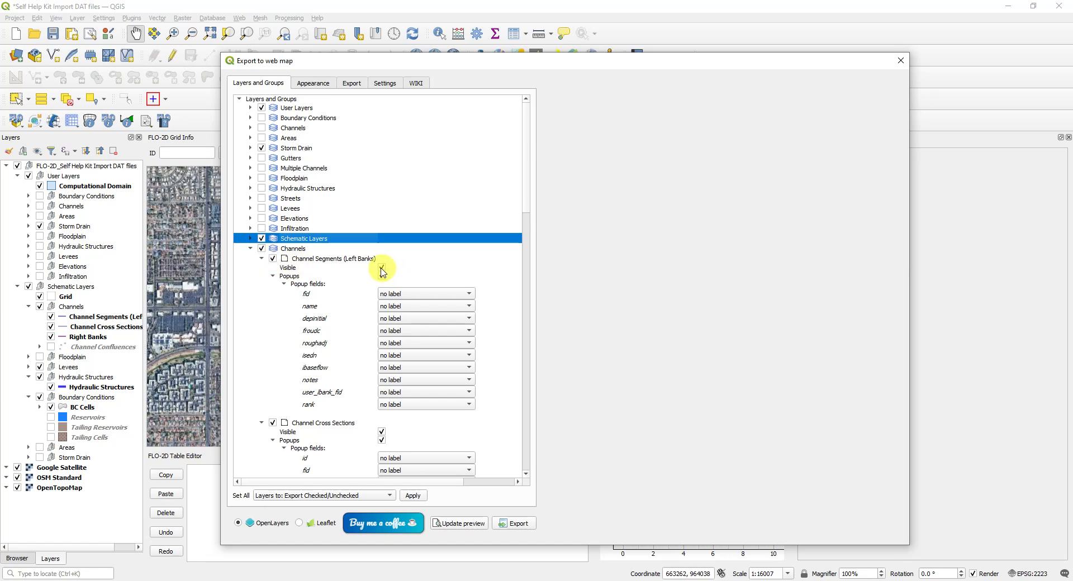
# Collapse the export settings of the Channel Segments (Left Banks), Channel Cross Sections and Right Banks layers
pyautogui.click(261, 258)
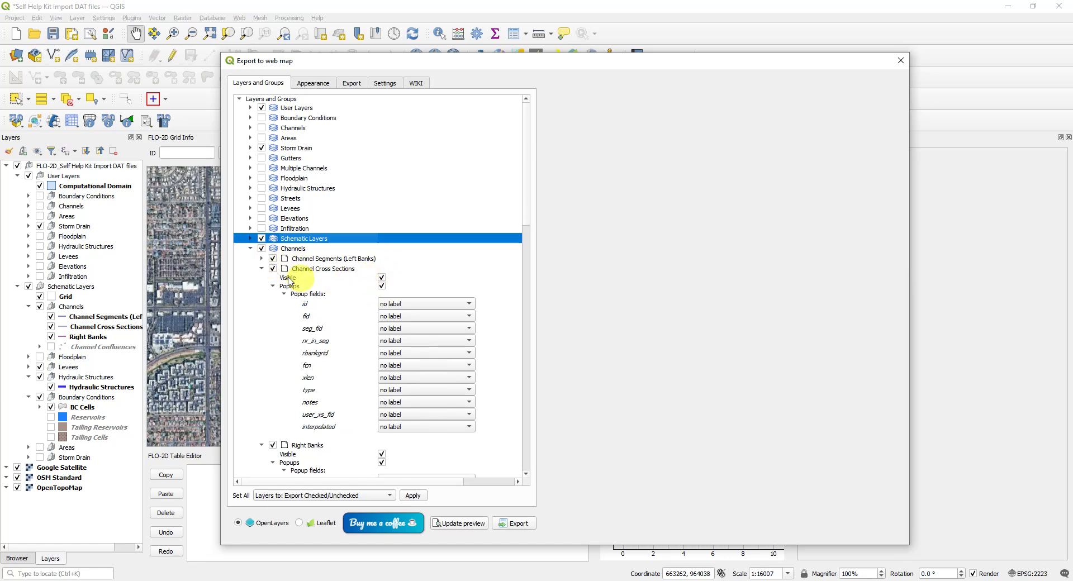
pyautogui.click(262, 270)
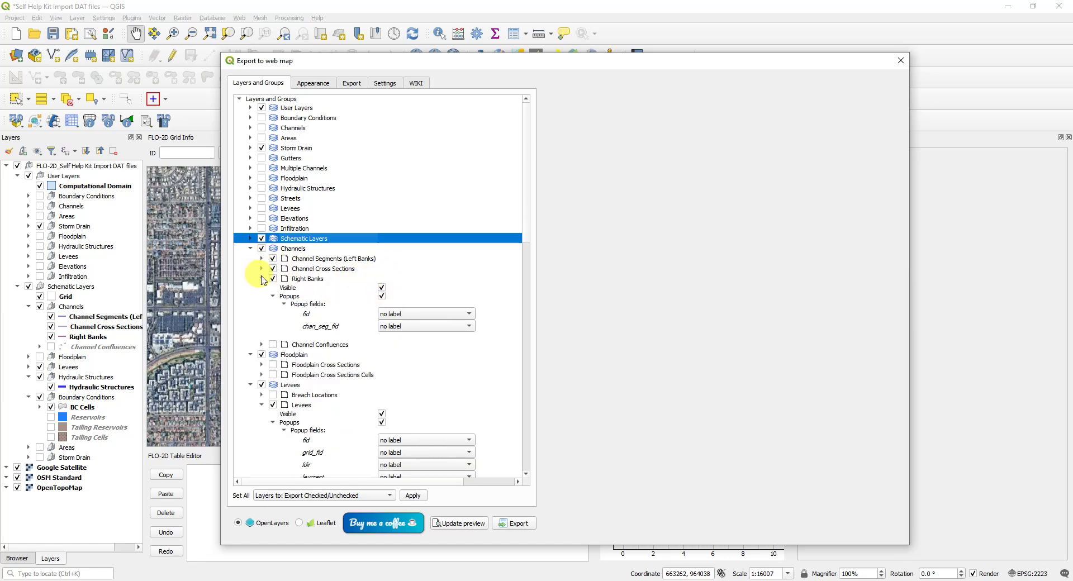
pyautogui.click(262, 278)
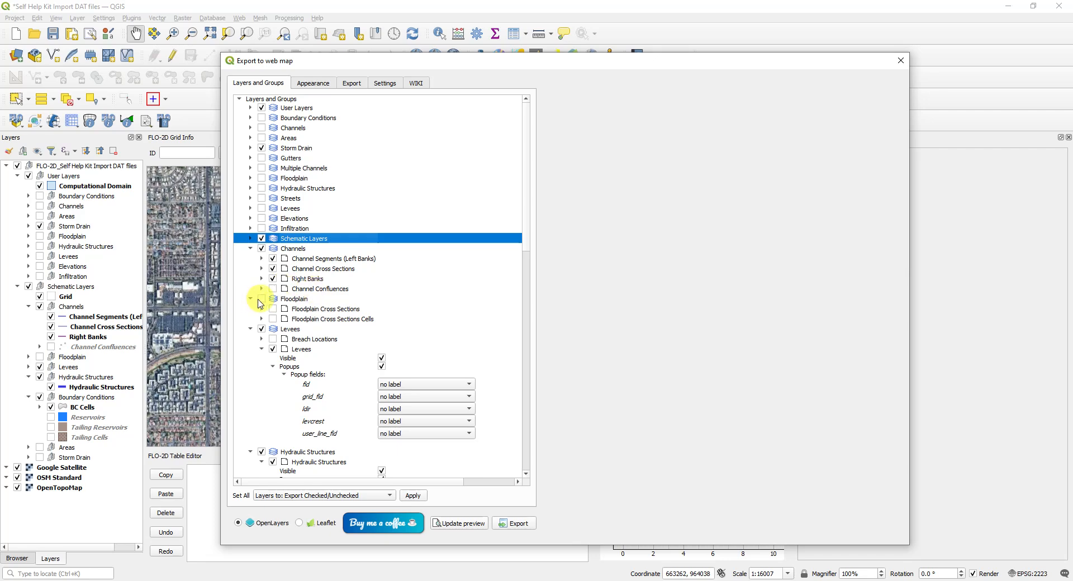
# Exclude the schematic Floodplain and Streets groups, and collapse them along with Levees, Hydraulic Structures and Boundary Conditions
pyautogui.click(251, 300)
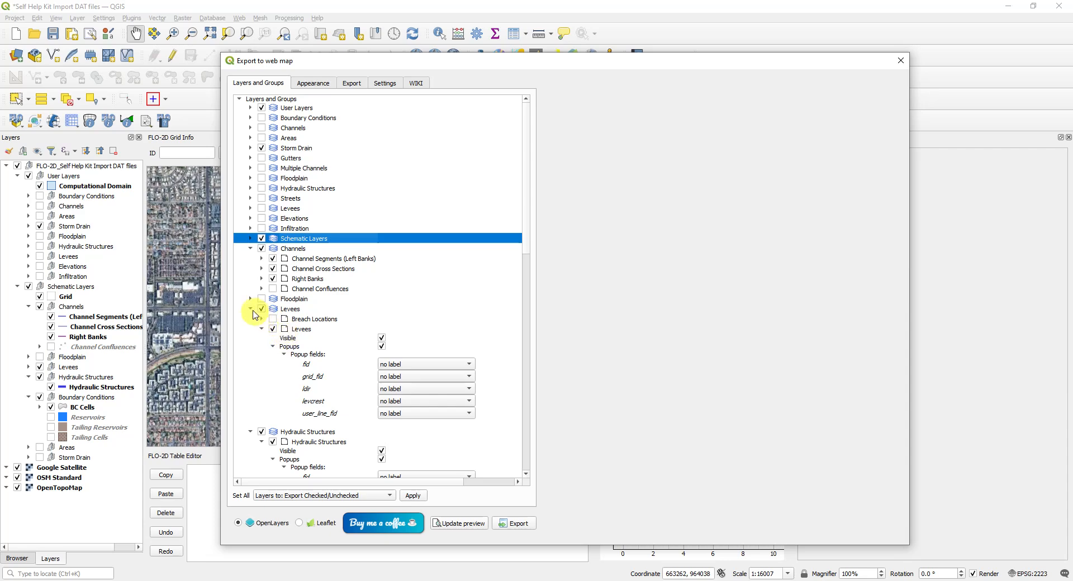
pyautogui.click(250, 309)
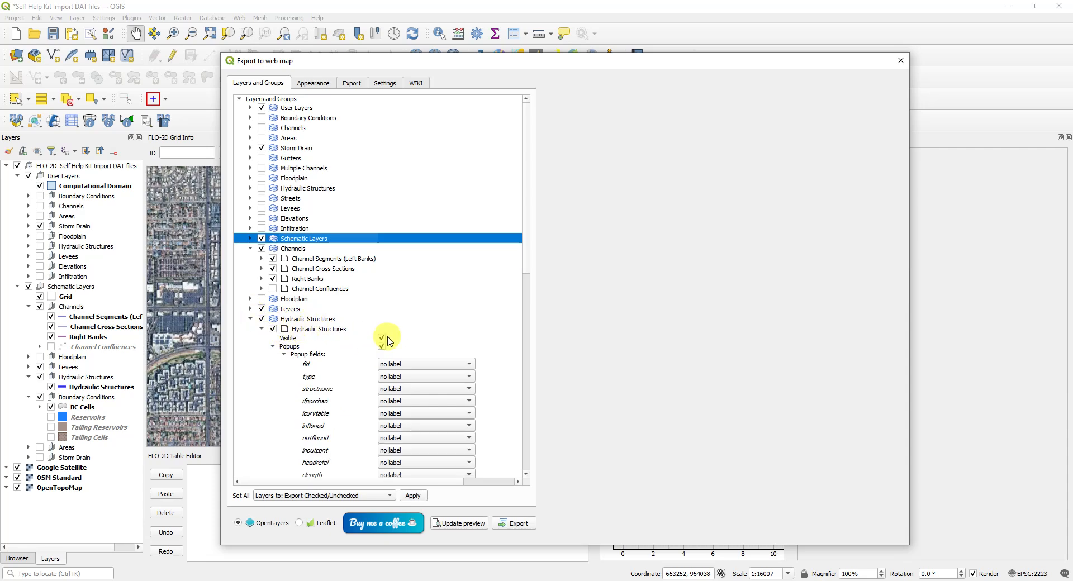
pyautogui.click(251, 319)
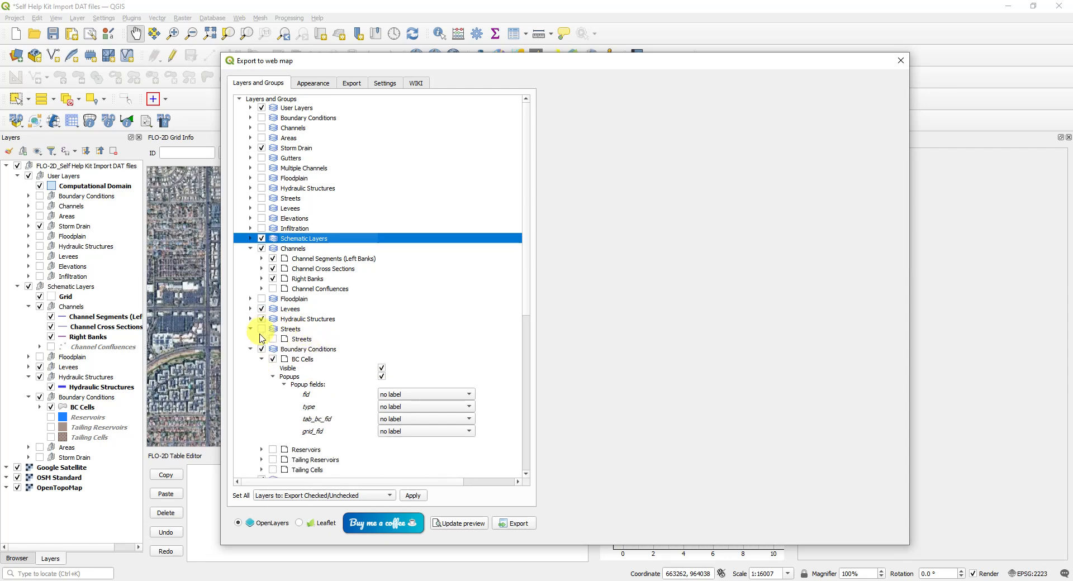
pyautogui.click(251, 329)
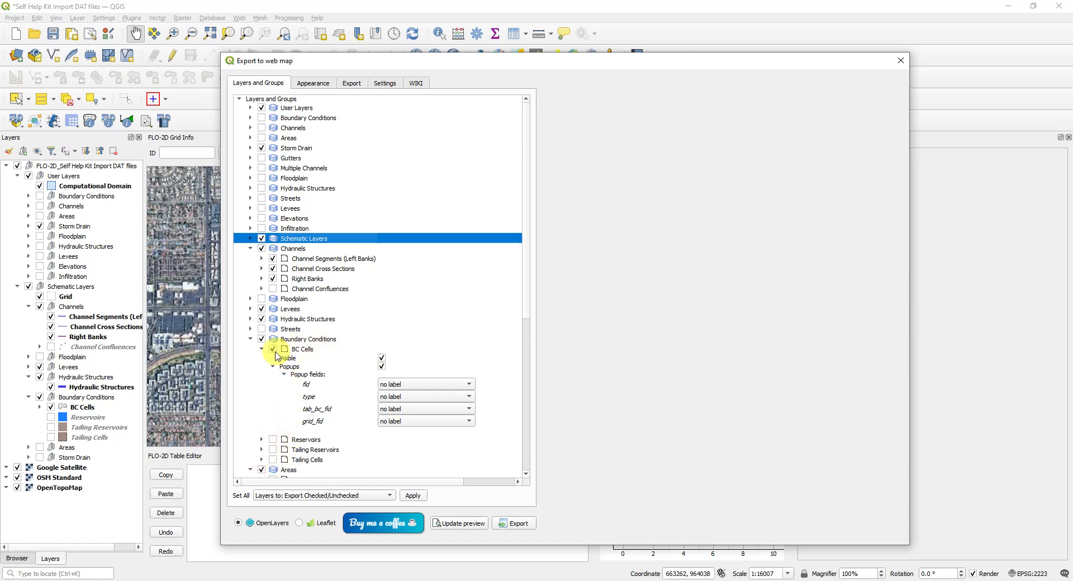
pyautogui.click(250, 339)
# Exclude the Areas, Gutters, Storm Drain, Tables and Calibration Data groups below the schematic Boundary Conditions group from the export
pyautogui.click(261, 350)
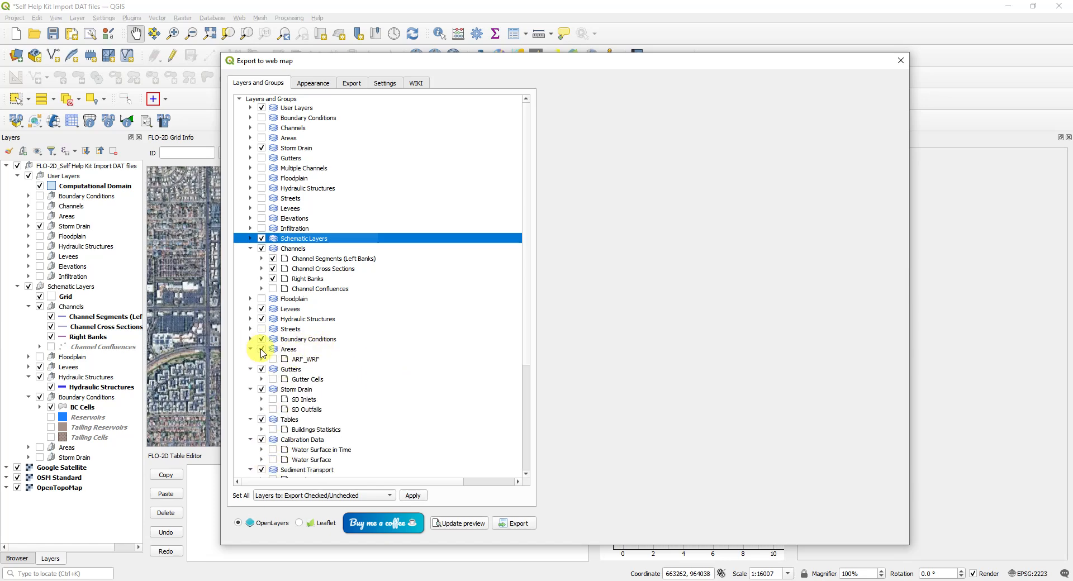
pyautogui.click(261, 369)
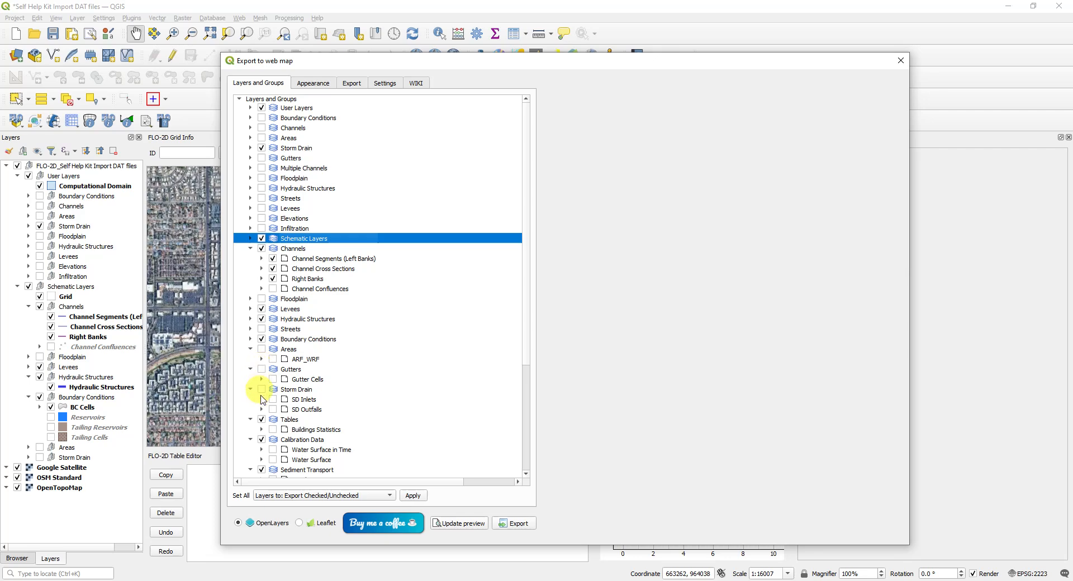
pyautogui.click(261, 440)
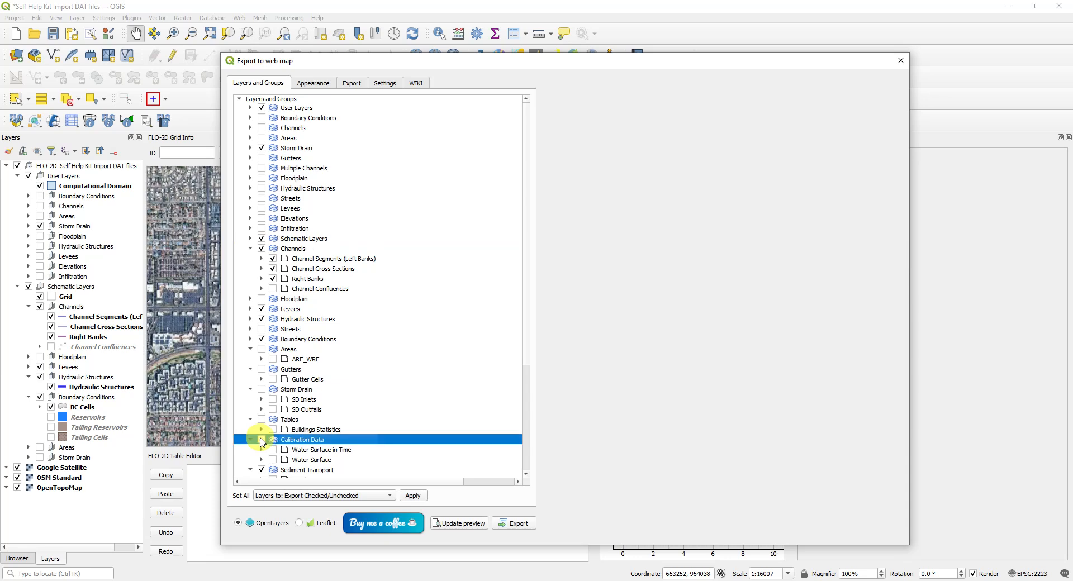
# Collapse the excluded schematic groups from Areas to Calibration Data, and exclude and collapse the Sediment Transport group
pyautogui.click(250, 349)
pyautogui.click(250, 360)
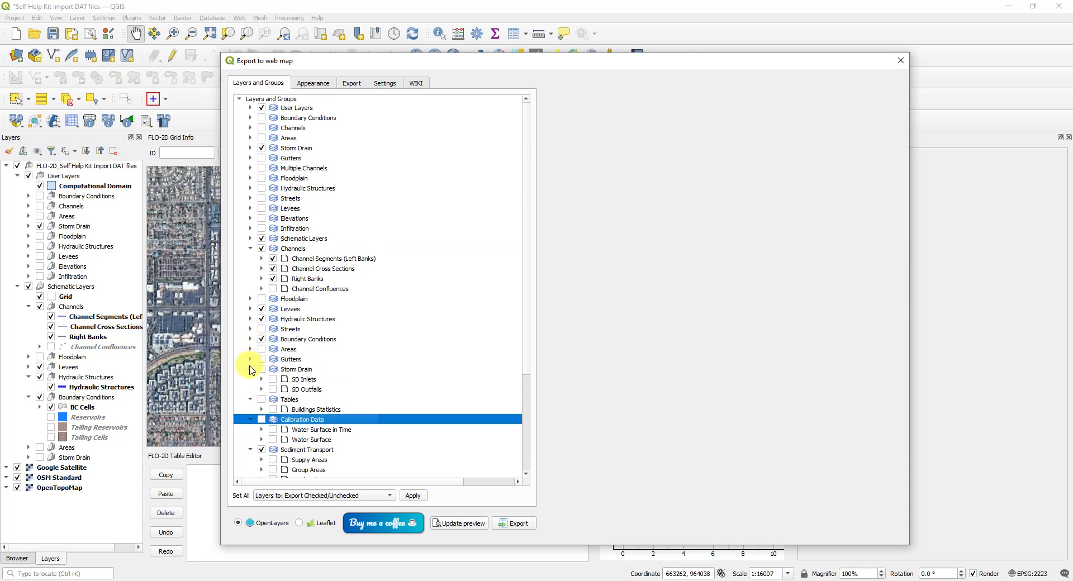
pyautogui.click(250, 370)
pyautogui.click(250, 380)
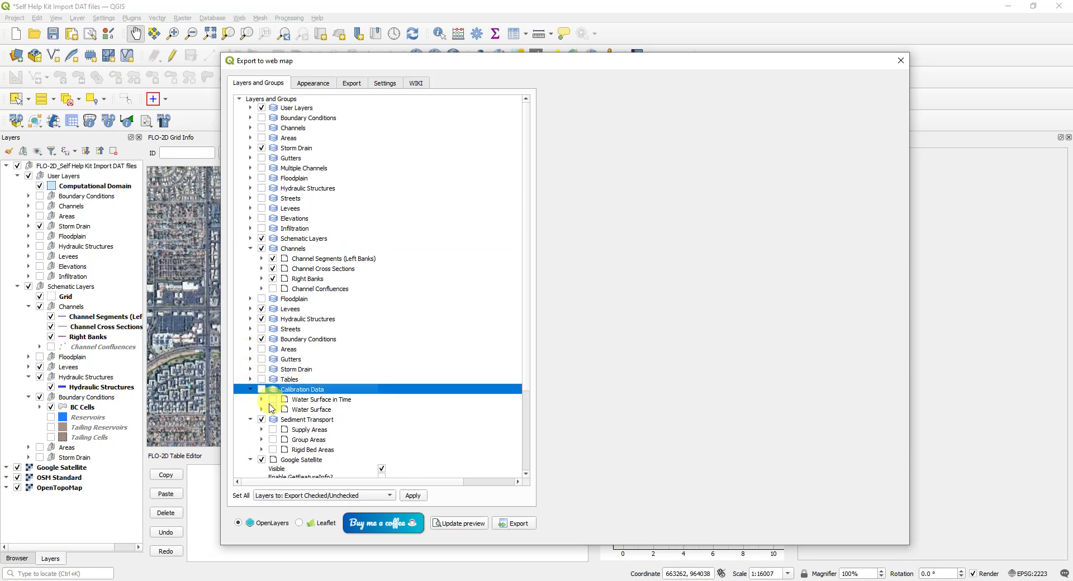
pyautogui.click(250, 389)
pyautogui.click(261, 400)
pyautogui.click(250, 400)
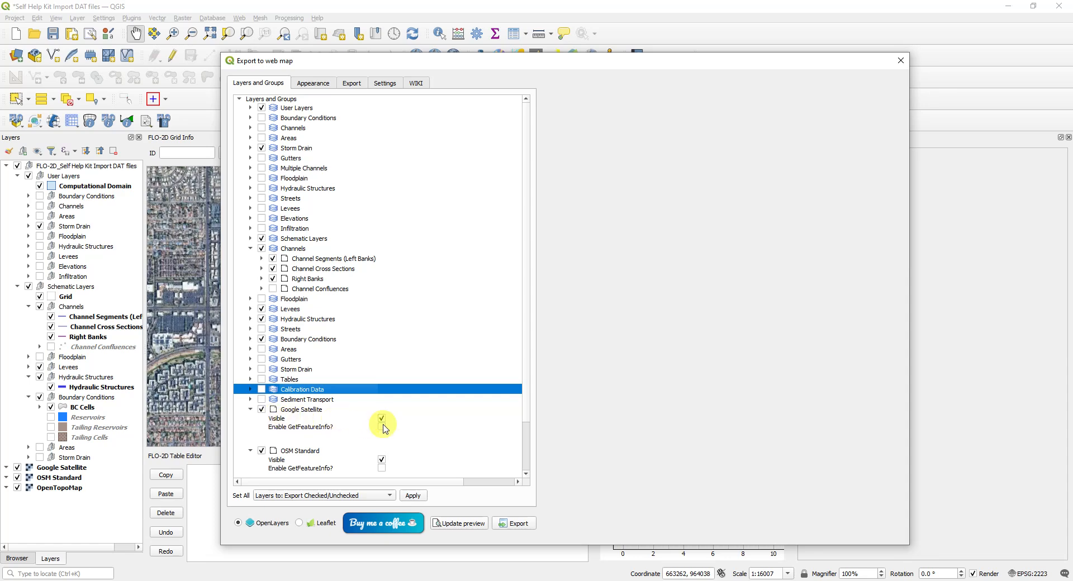
# Exclude the OpenTopoMap basemap from the export and collapse the settings of Google Satellite, OSM Standard and OpenTopoMap
pyautogui.click(250, 409)
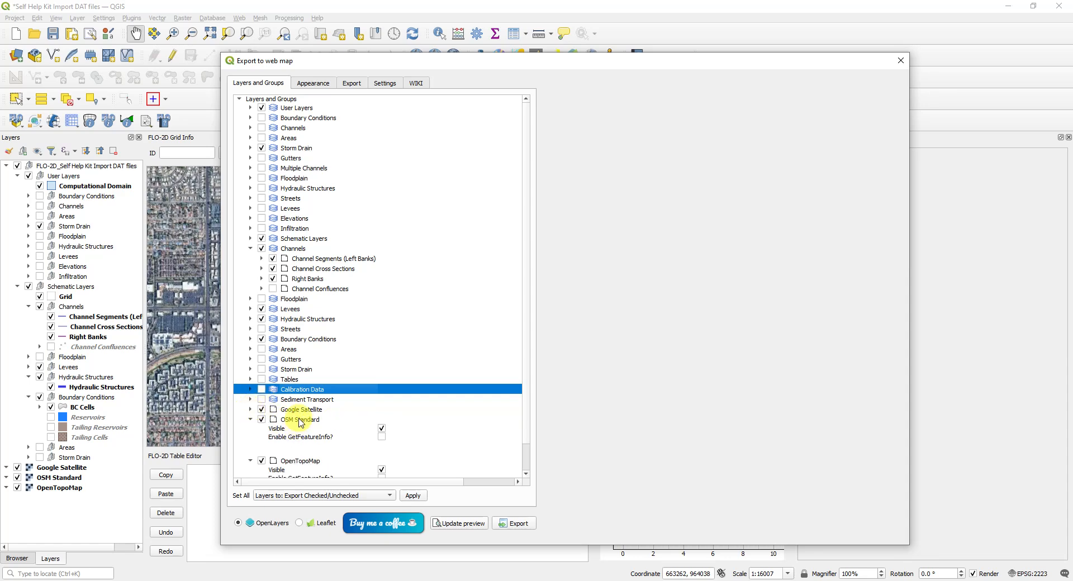
pyautogui.click(250, 419)
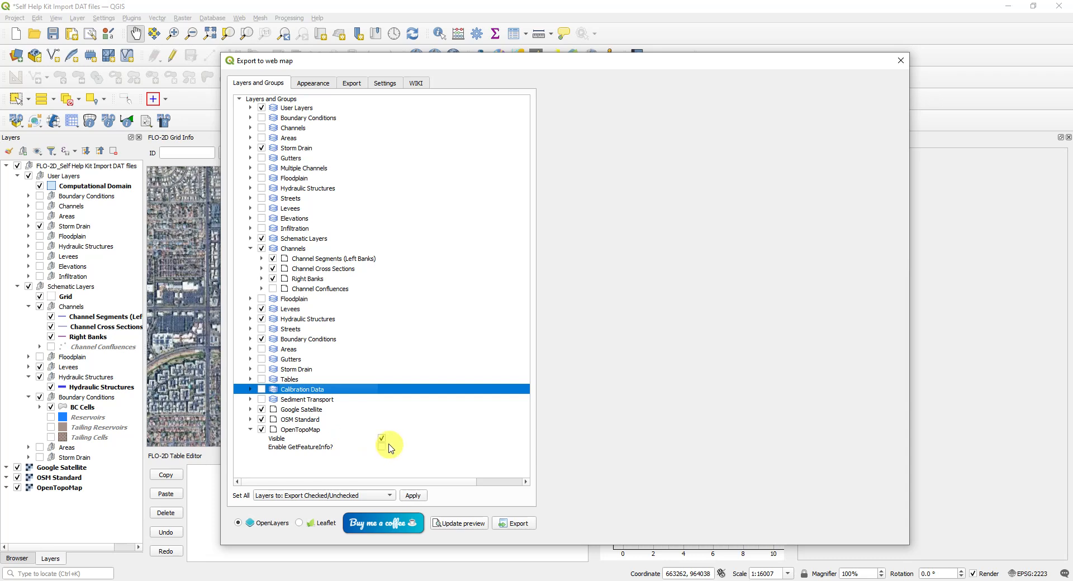
pyautogui.click(261, 429)
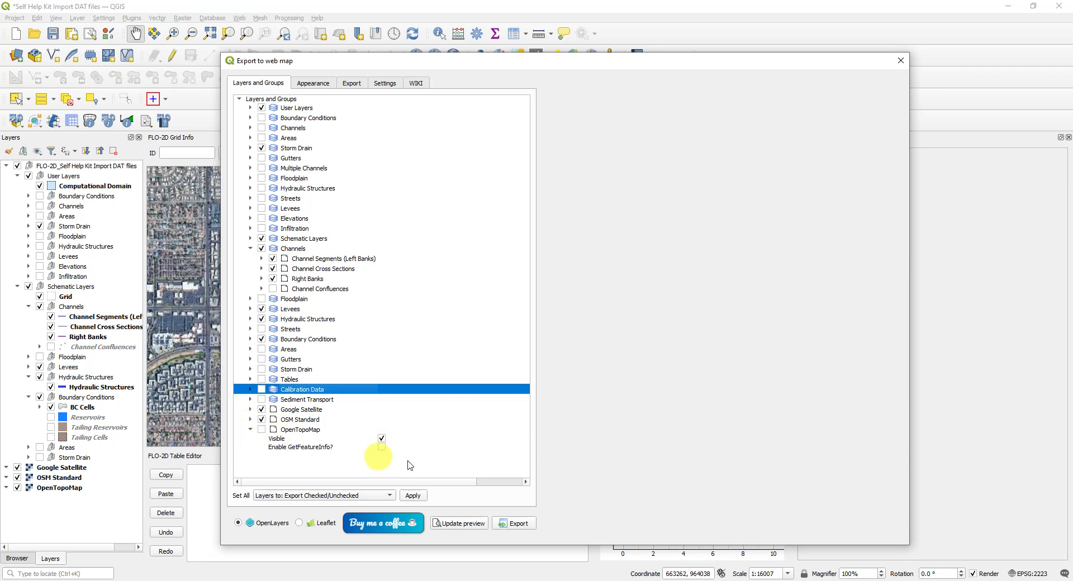
pyautogui.click(251, 430)
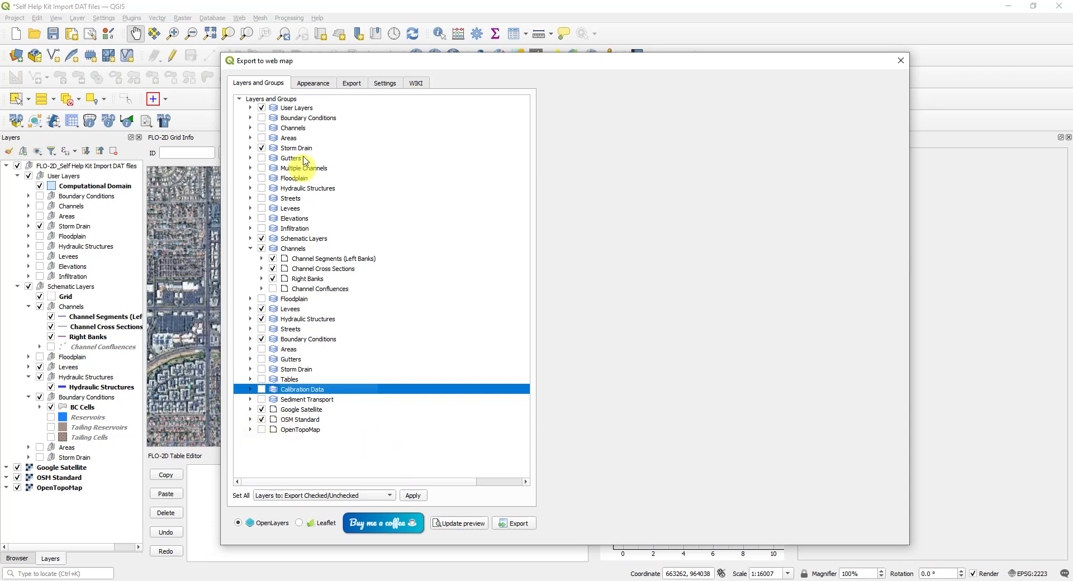
# Set the web map's measure tool to Imperial in the appearance settings
pyautogui.click(312, 84)
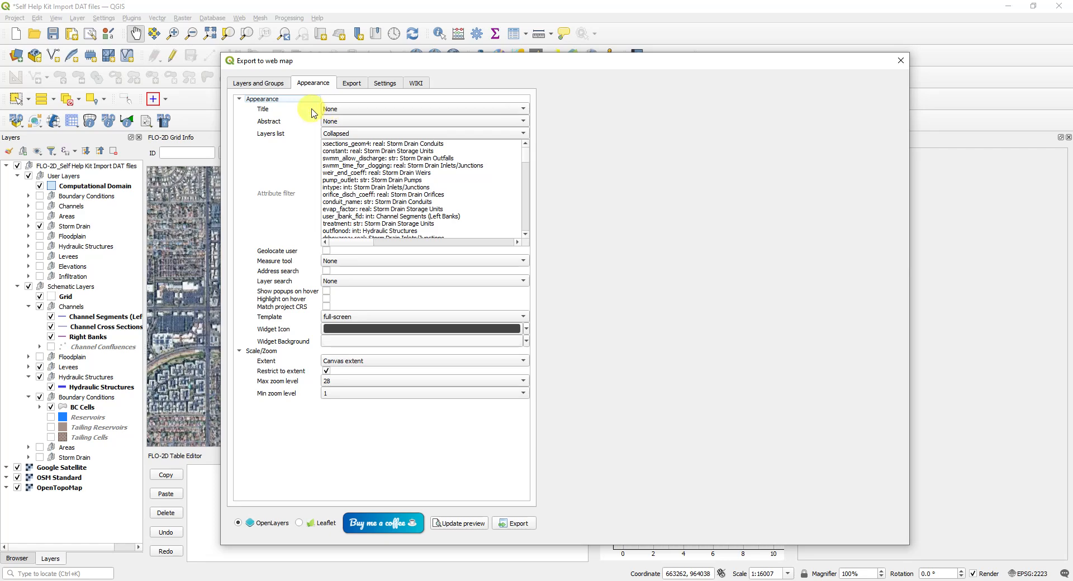
pyautogui.click(341, 137)
pyautogui.click(342, 136)
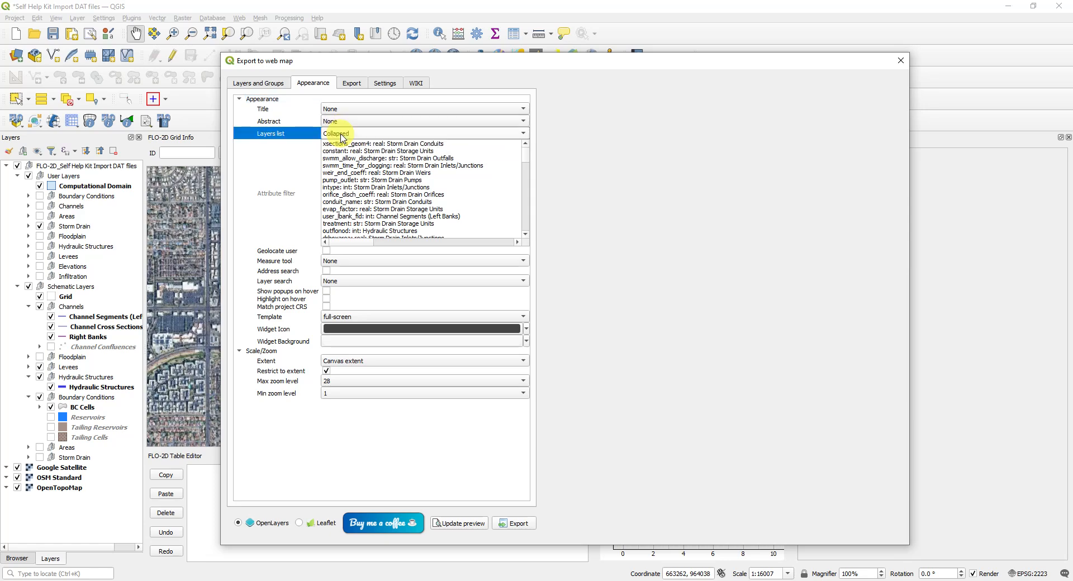
pyautogui.click(332, 262)
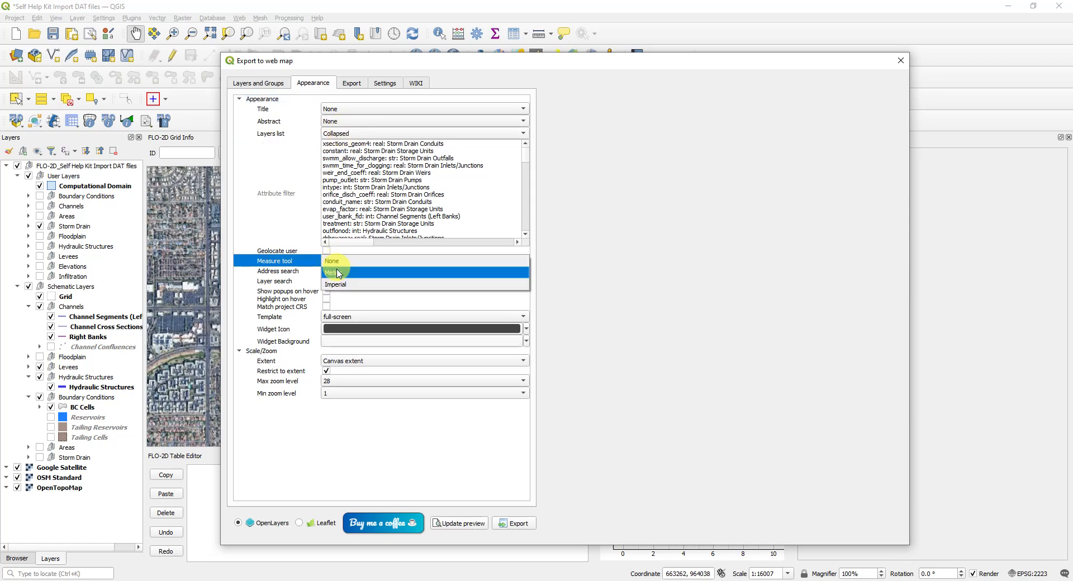
pyautogui.click(336, 283)
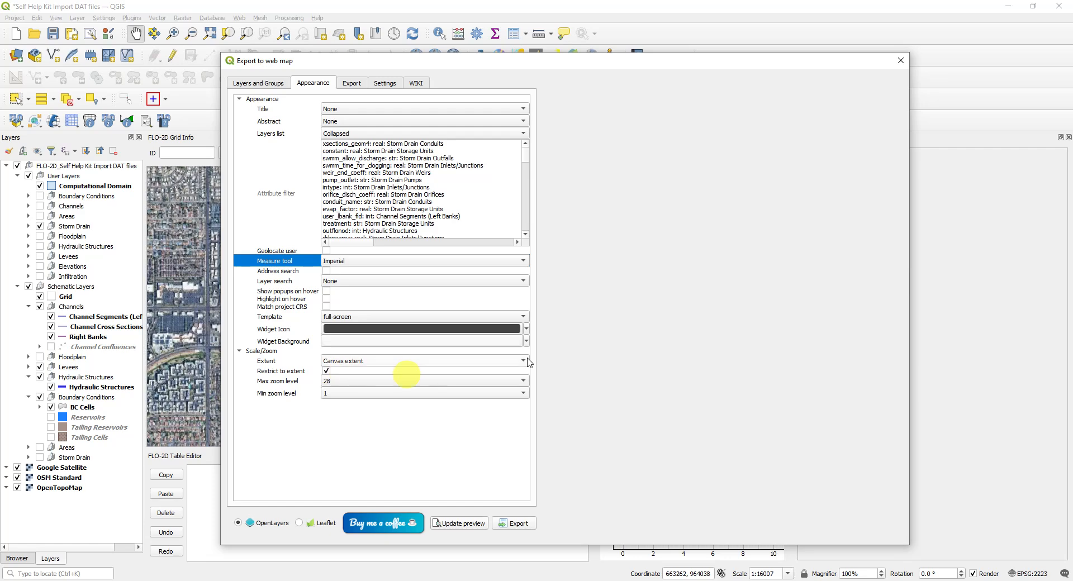
# Set the data export to Export to folder with WebMapping under Self Help Kit Gila as destination, and keep the precision at maintain
pyautogui.click(357, 83)
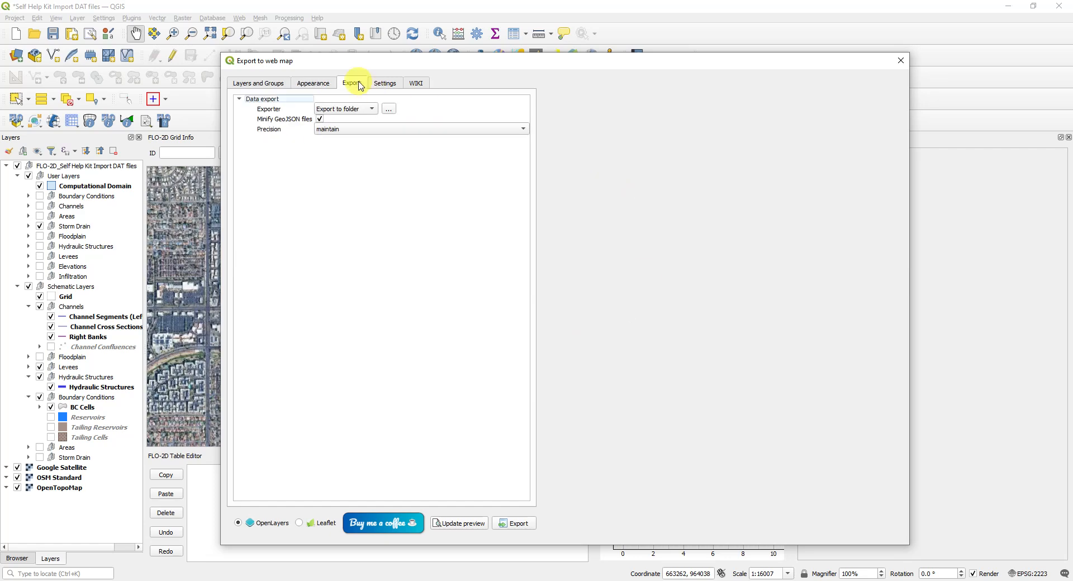
pyautogui.click(331, 114)
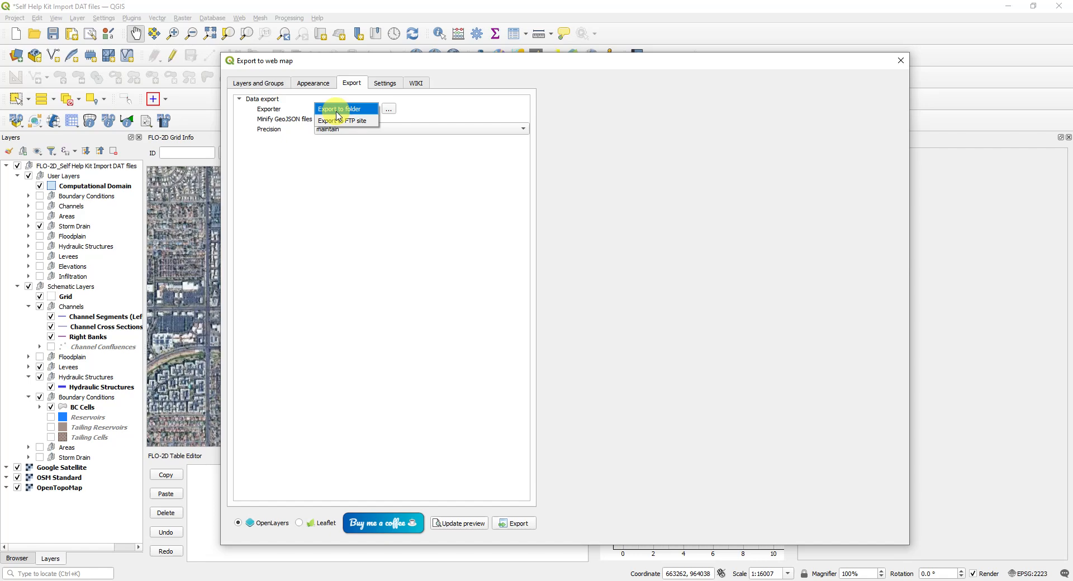
pyautogui.click(338, 110)
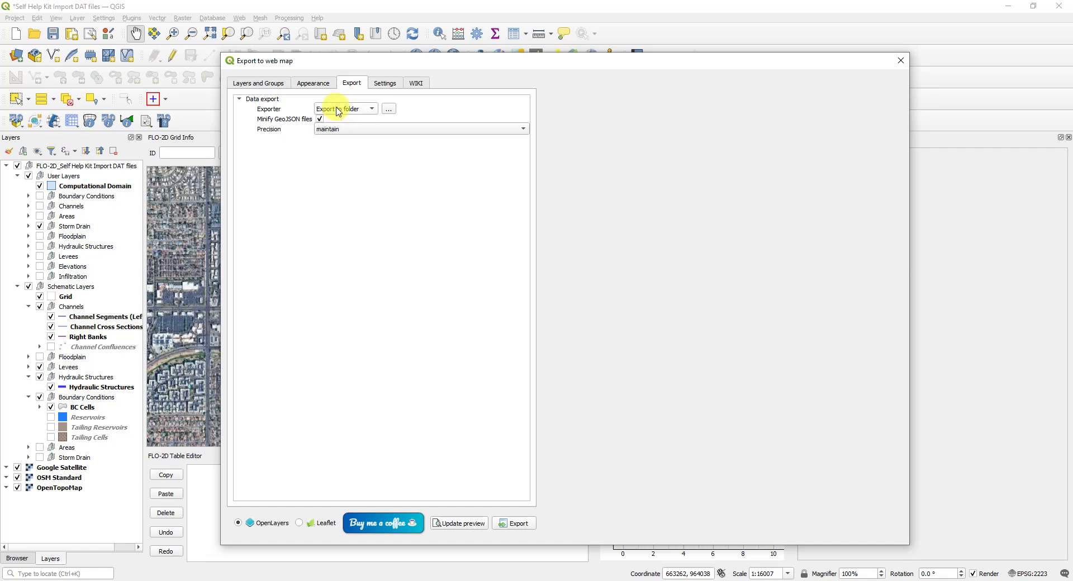
pyautogui.click(388, 109)
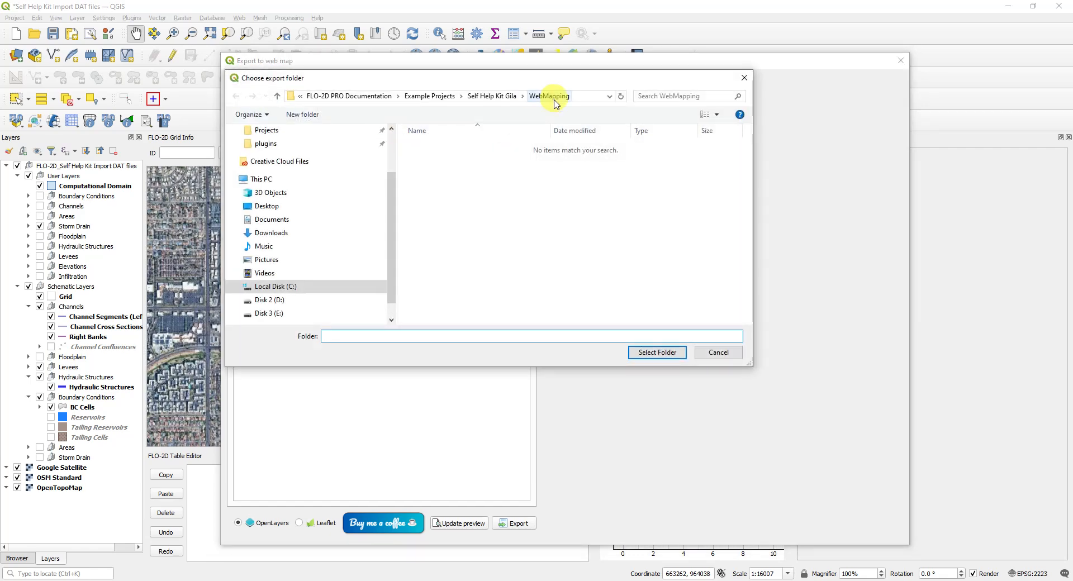
pyautogui.click(654, 352)
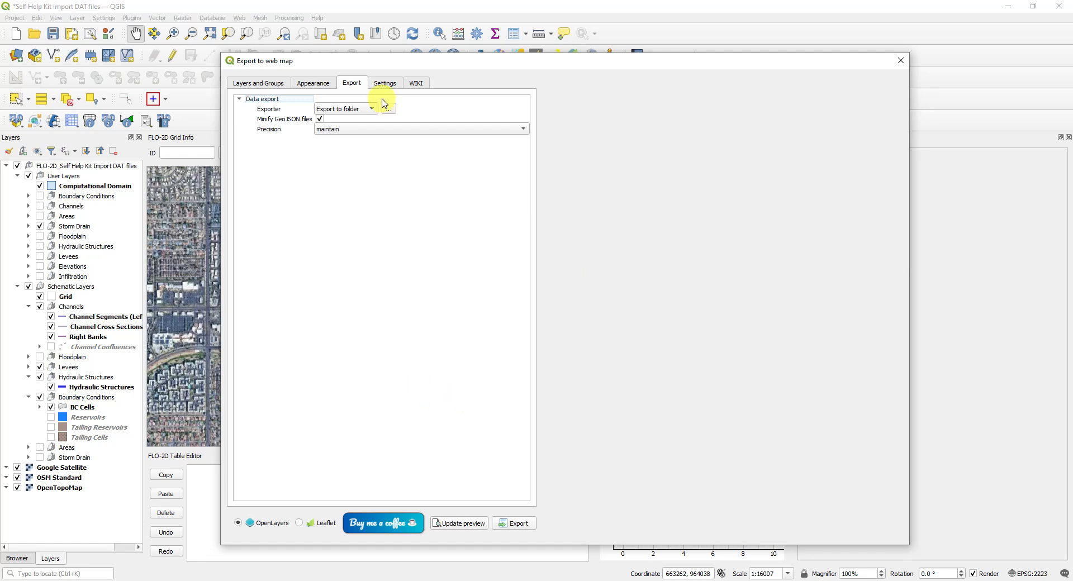
pyautogui.click(328, 132)
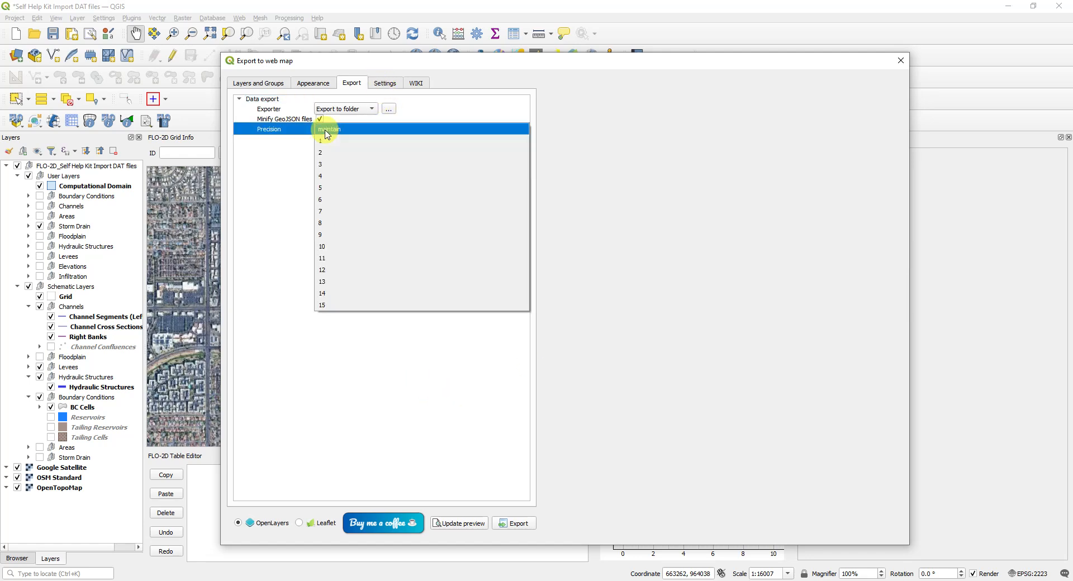
pyautogui.click(334, 132)
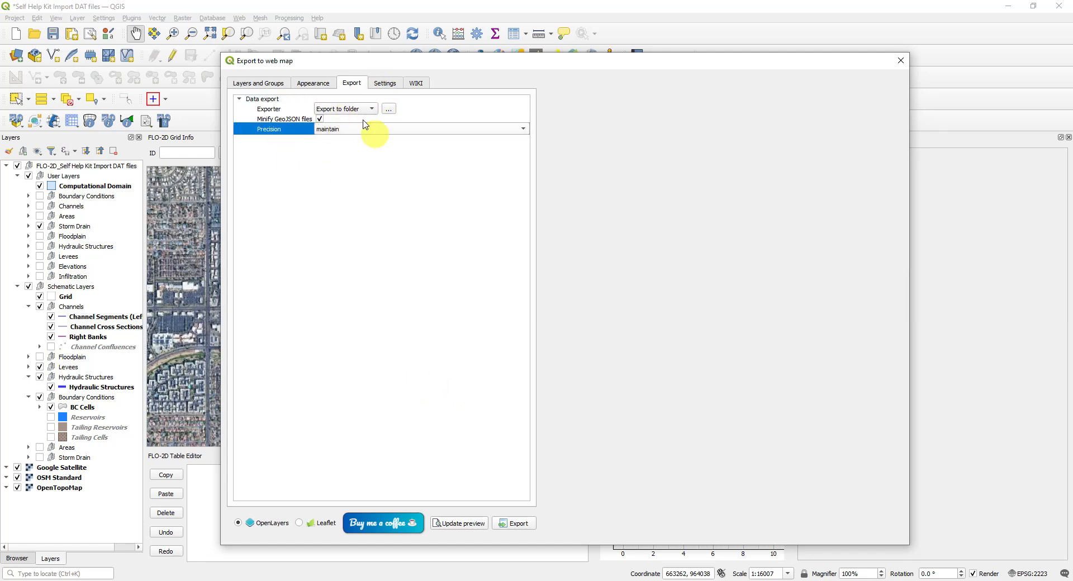
# Review the plugin's general settings and wiki, and export the OpenLayers web map
pyautogui.click(381, 84)
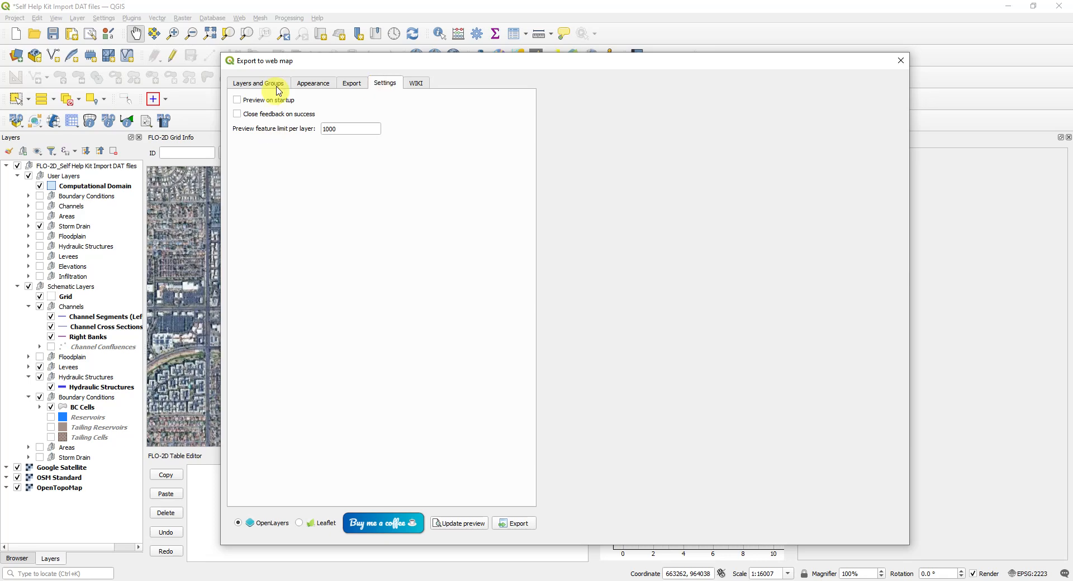
pyautogui.click(416, 84)
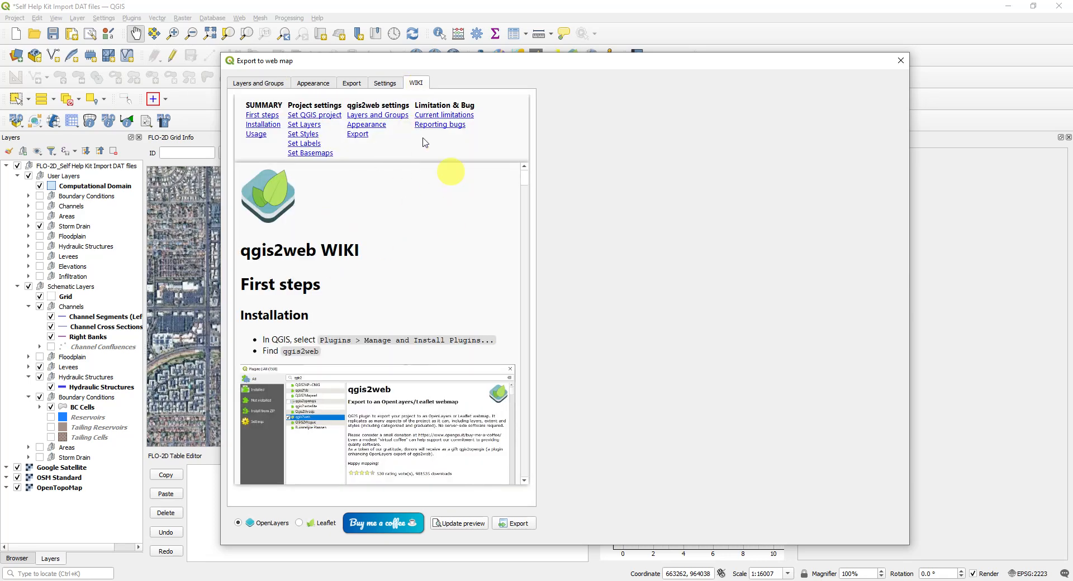
pyautogui.click(385, 86)
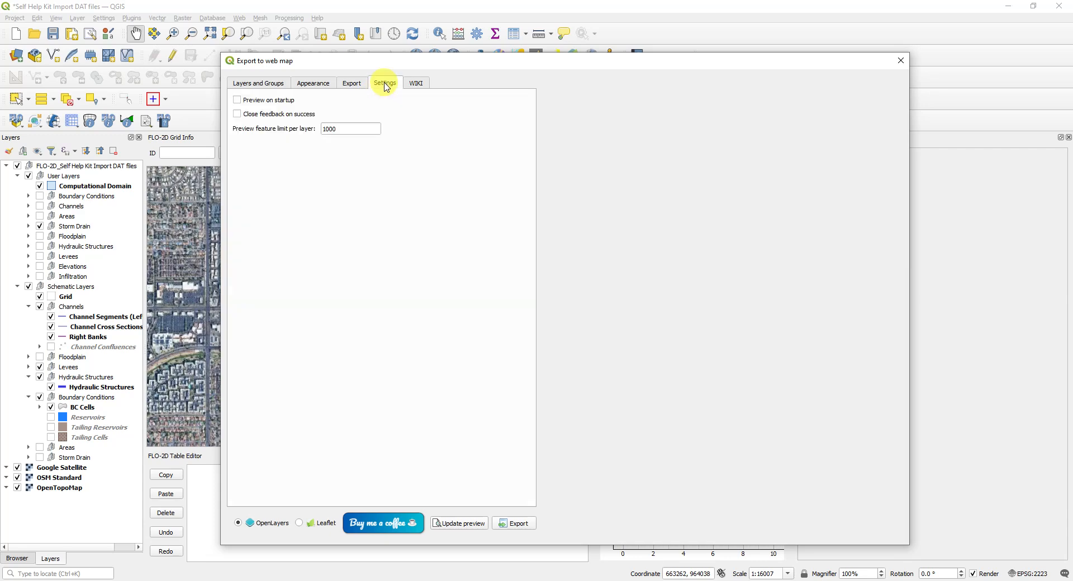
pyautogui.click(518, 522)
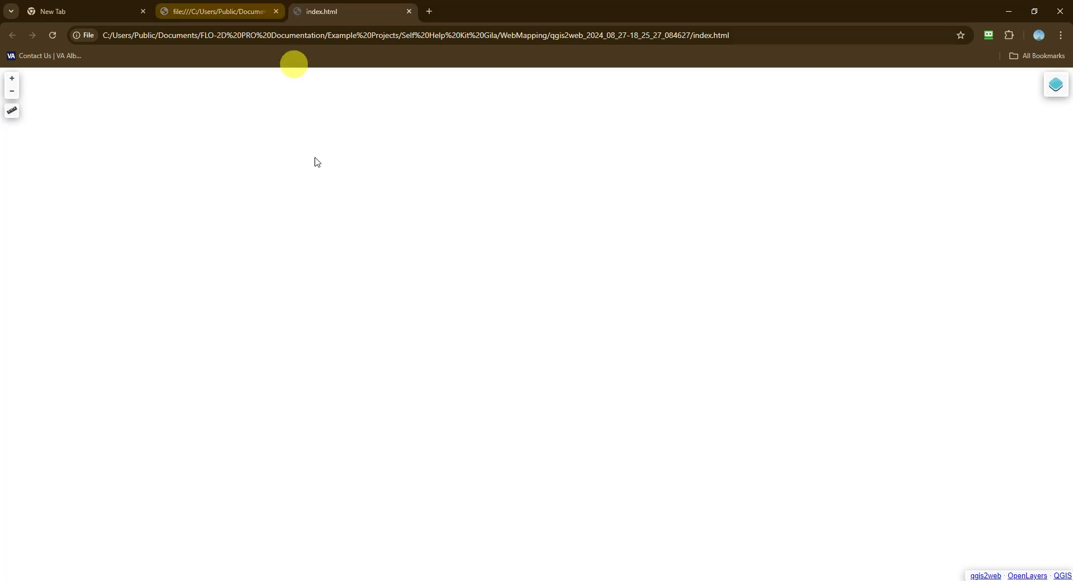
# View the exported web map in Chrome and close the browser with all its open pages
pyautogui.scroll(-1, 406, 359)
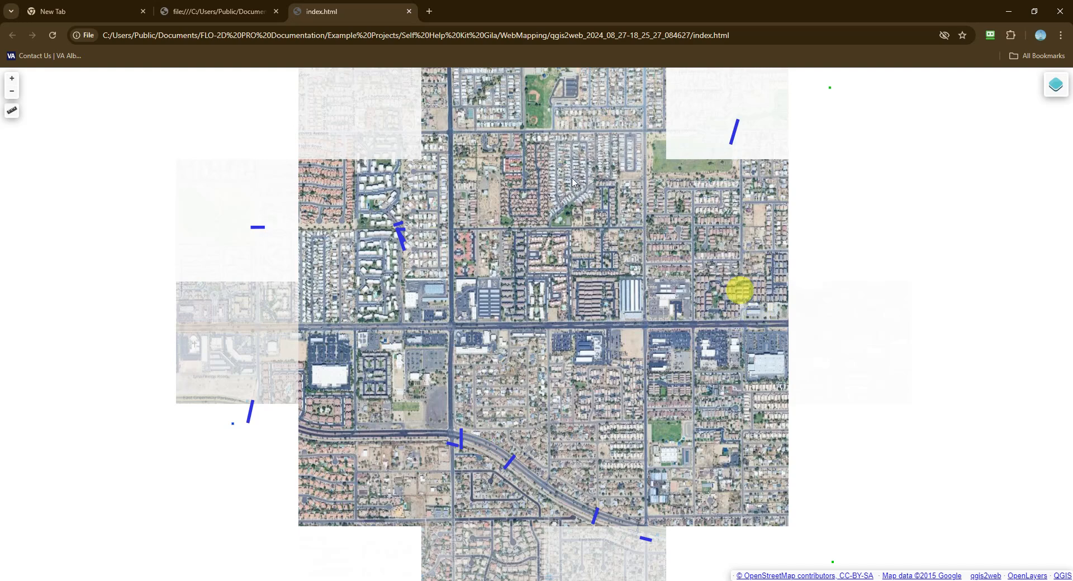
pyautogui.click(409, 12)
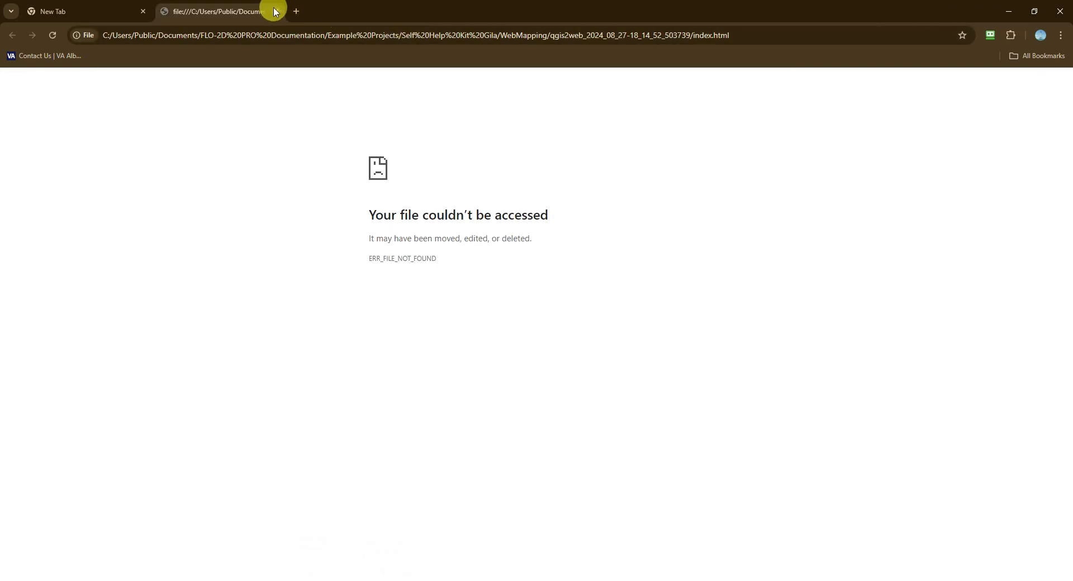
pyautogui.click(274, 11)
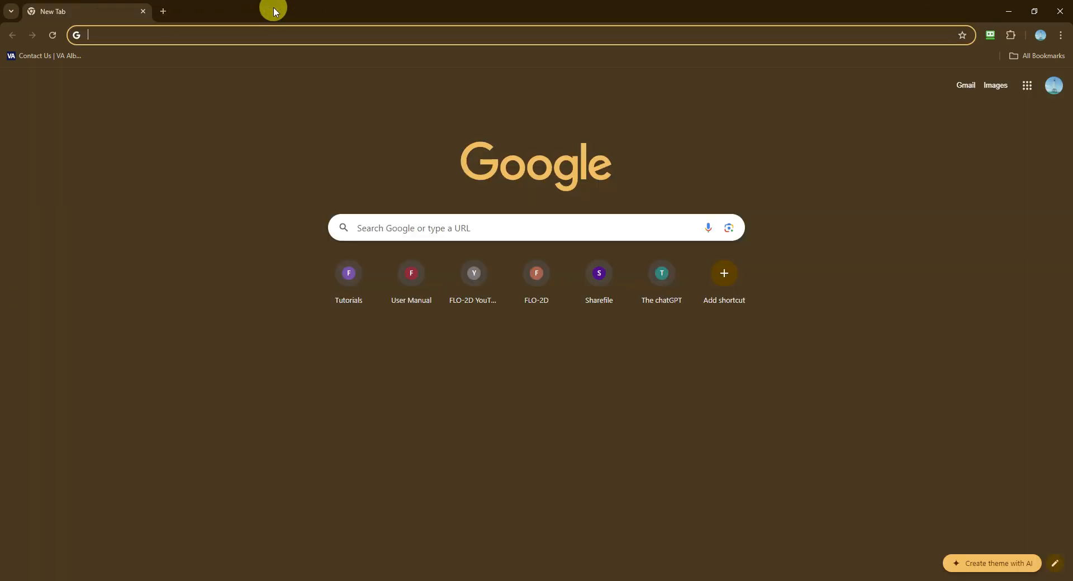
pyautogui.click(1060, 11)
# Open Firefox and place the WebMapping folder window over it
pyautogui.press('super')
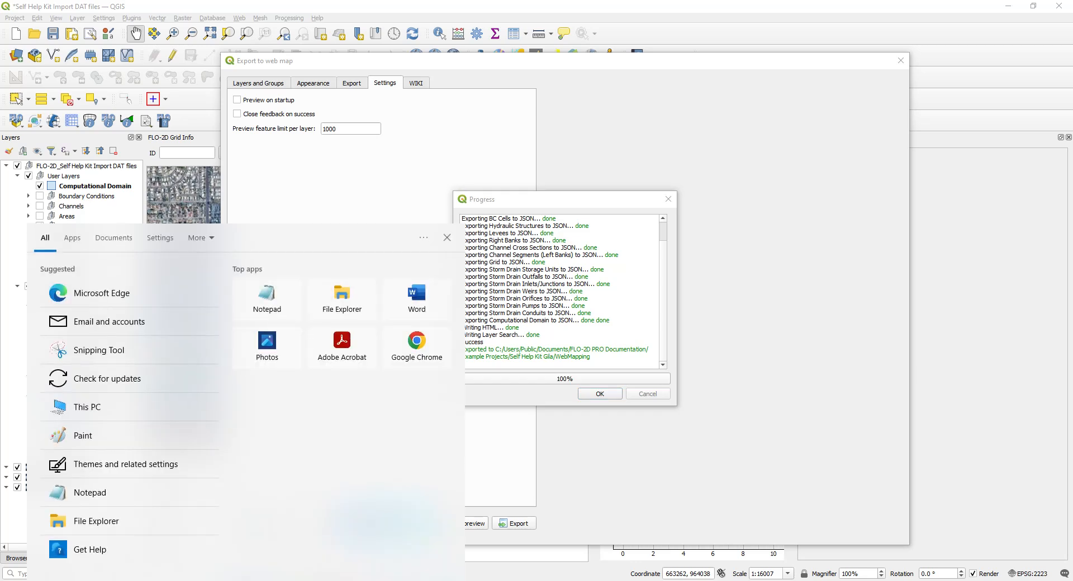
pyautogui.write('f')
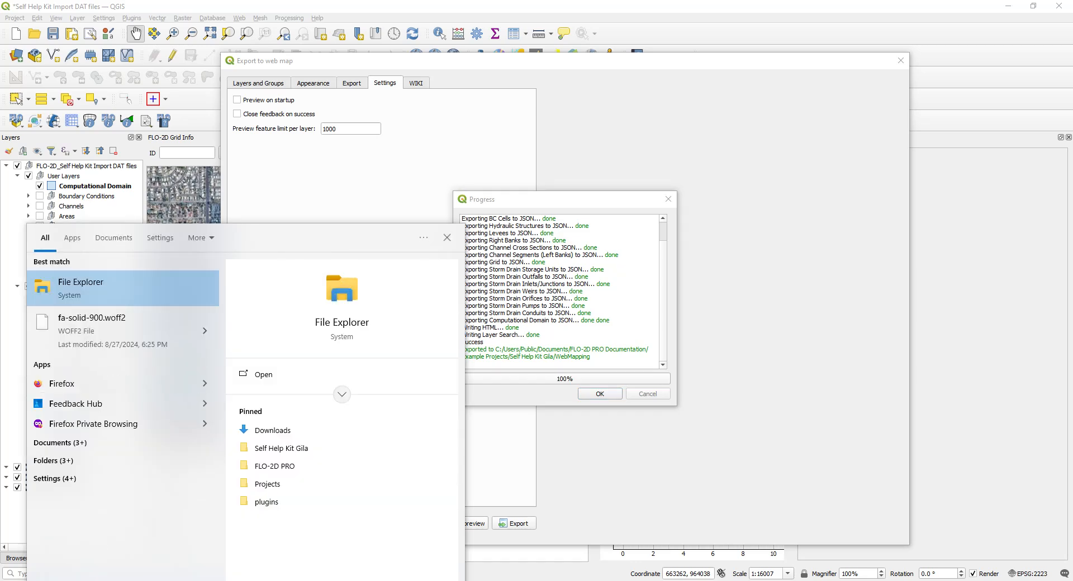
pyautogui.click(65, 385)
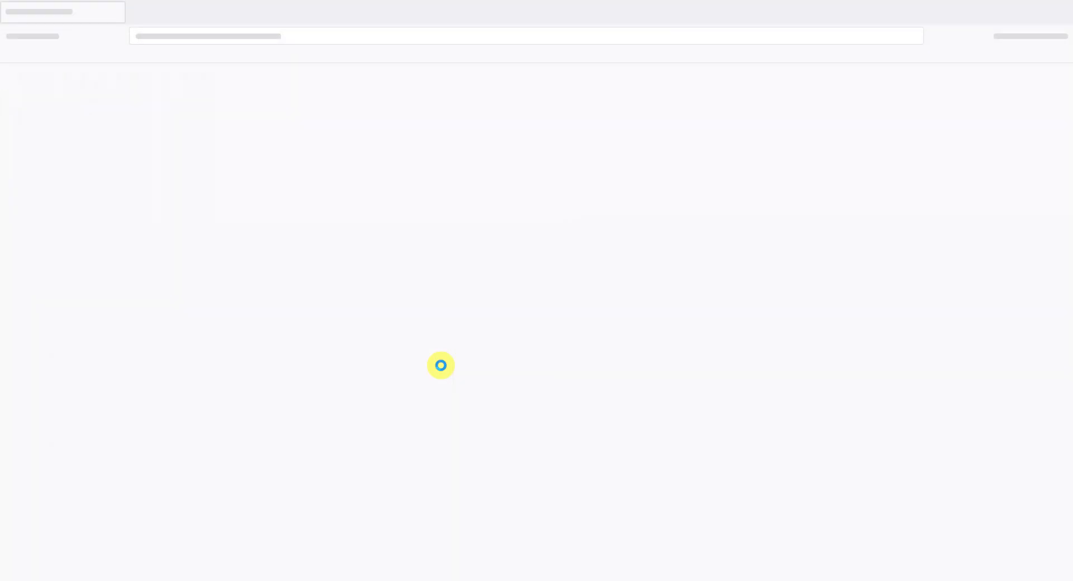
pyautogui.moveTo(1072, 161); pyautogui.dragTo(752, 144)
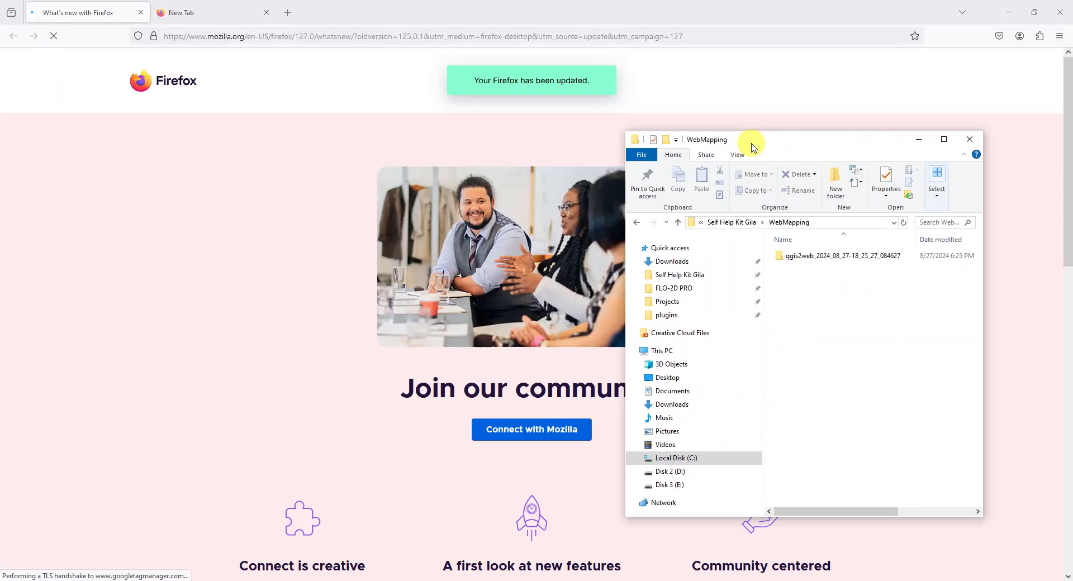
# Load index.html from the exported qgis2web folder into Firefox and move the folder window out of the way
pyautogui.doubleClick(793, 256)
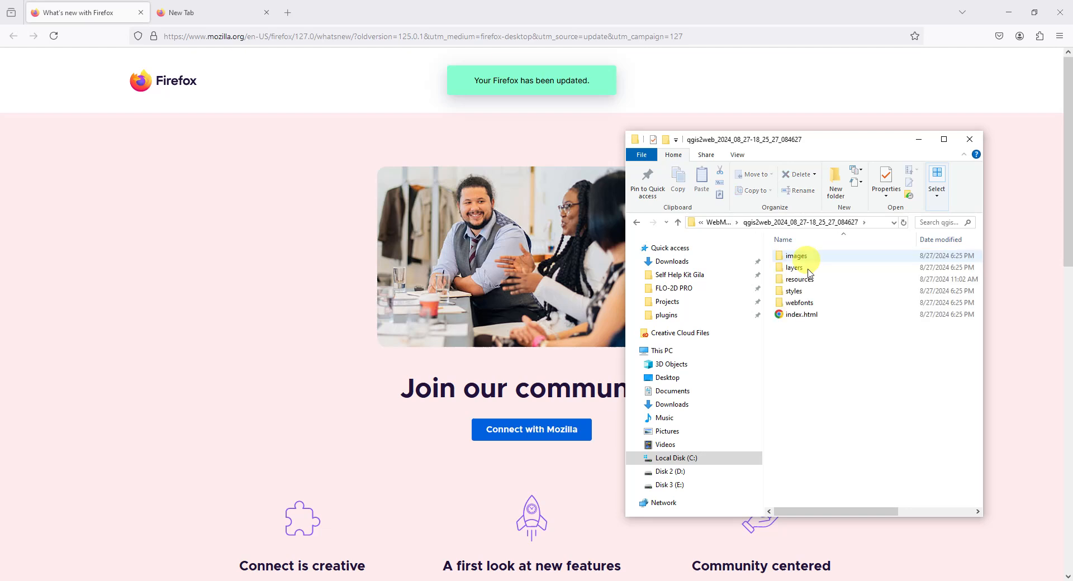
pyautogui.click(801, 315)
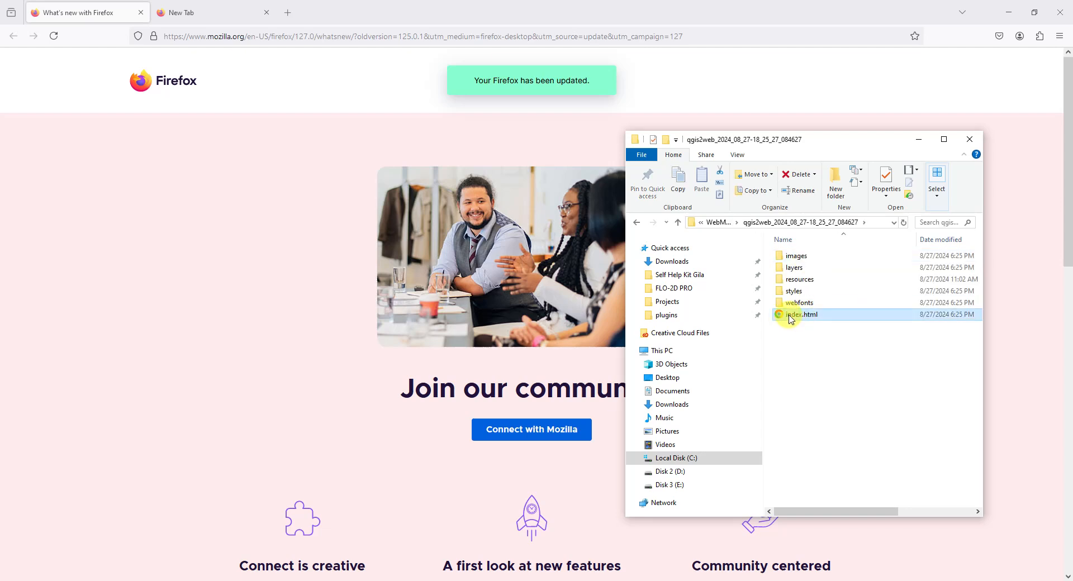
pyautogui.moveTo(791, 318); pyautogui.dragTo(279, 281)
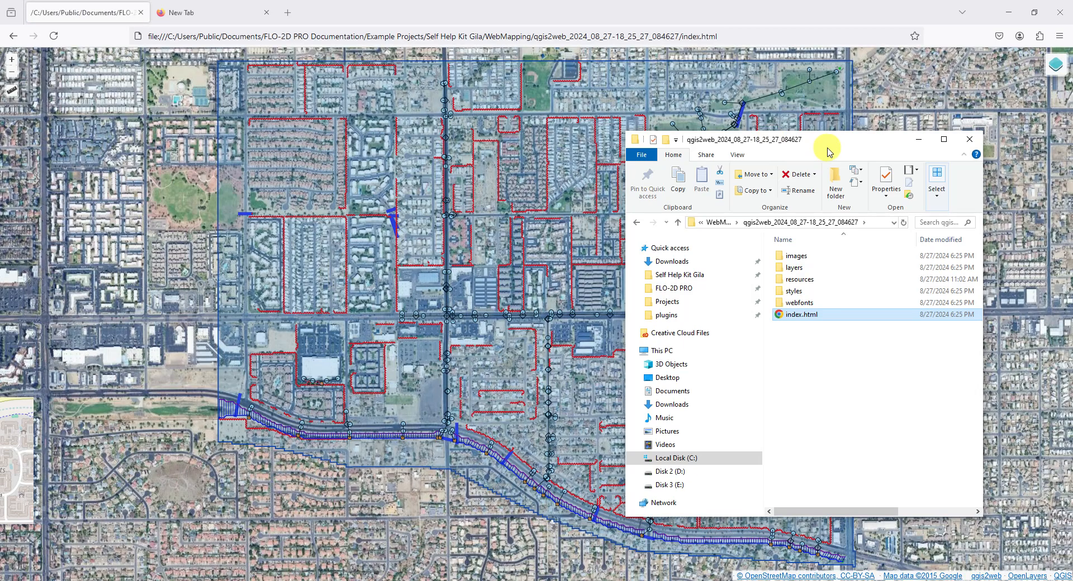
pyautogui.moveTo(826, 145); pyautogui.dragTo(1072, 149)
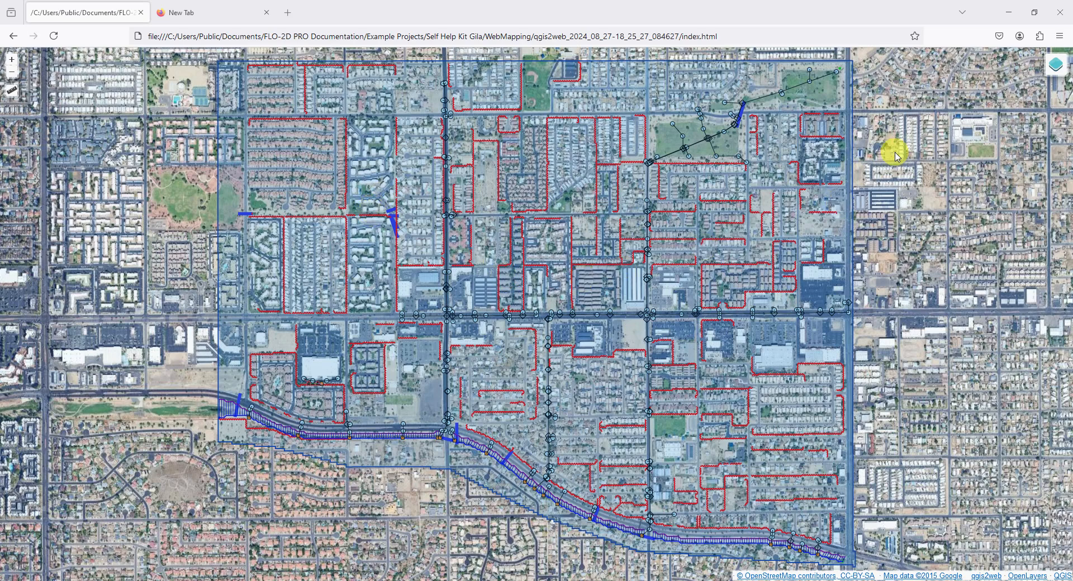
# Hide the Computational Domain layer on the web map, and show the Grid layer briefly before hiding it again
pyautogui.moveTo(1049, 77)
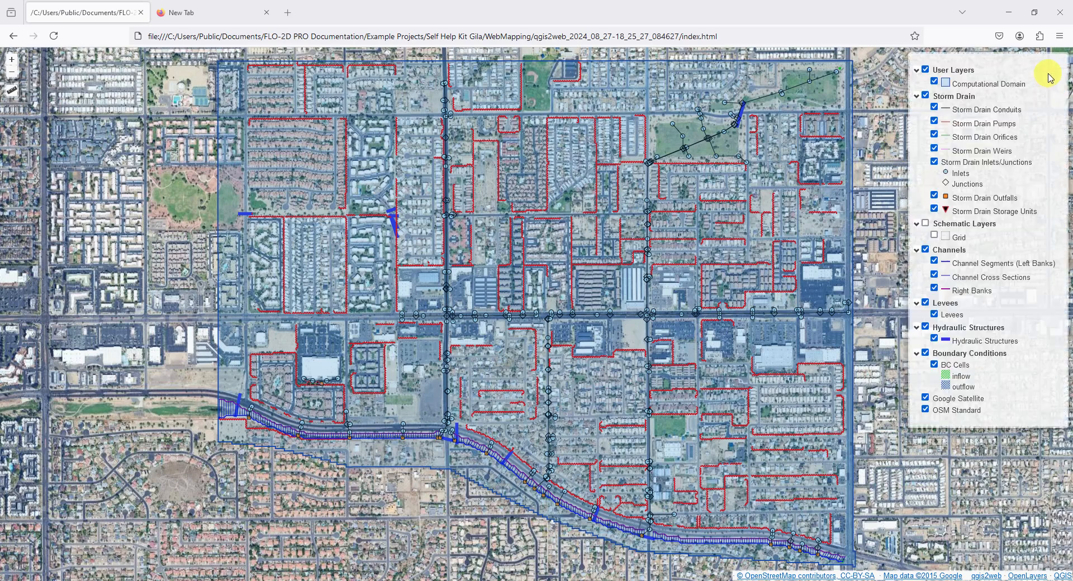
pyautogui.click(934, 81)
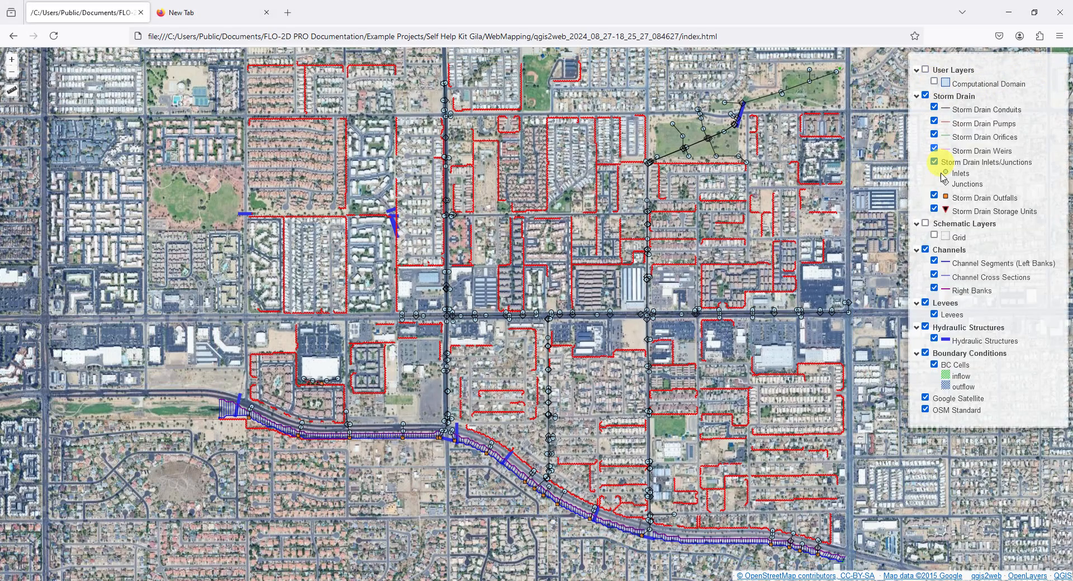
pyautogui.click(935, 236)
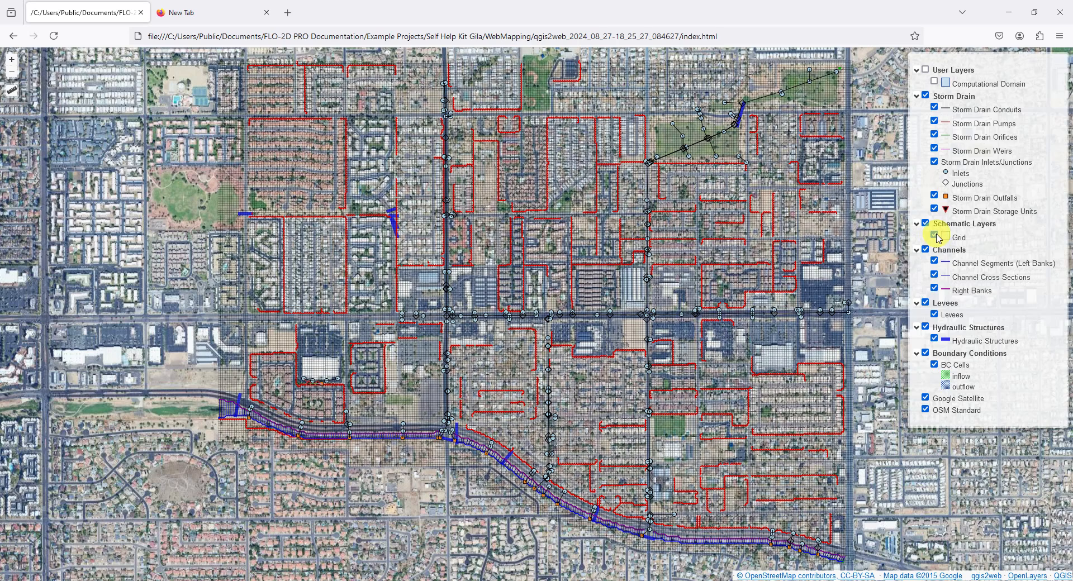
pyautogui.click(935, 237)
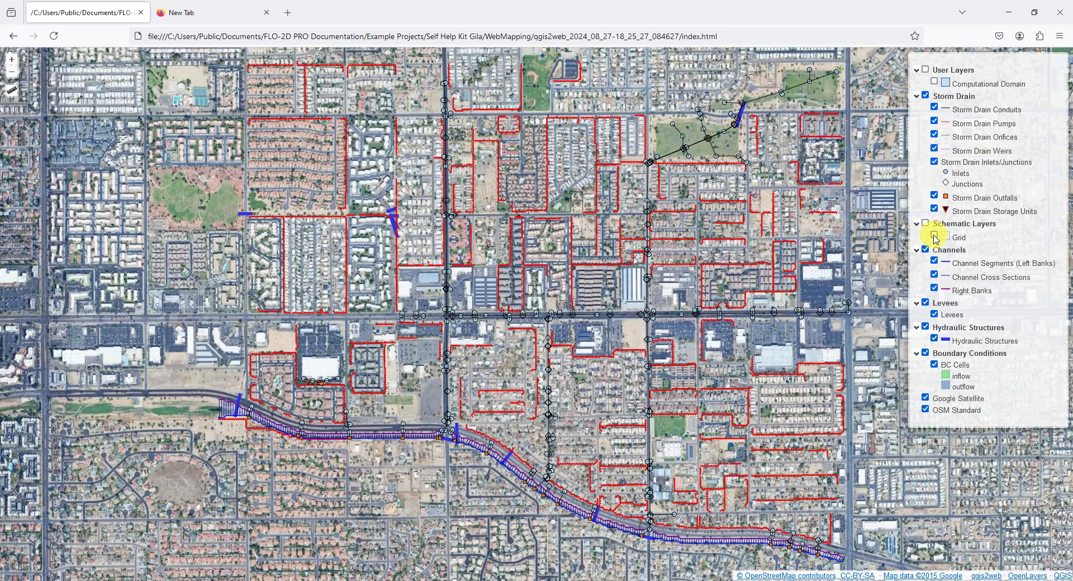
# Inspect the attribute popups of a storm drain inlet, a conduit and the hydraulic structure at the channel's west end, and close them
pyautogui.click(747, 166)
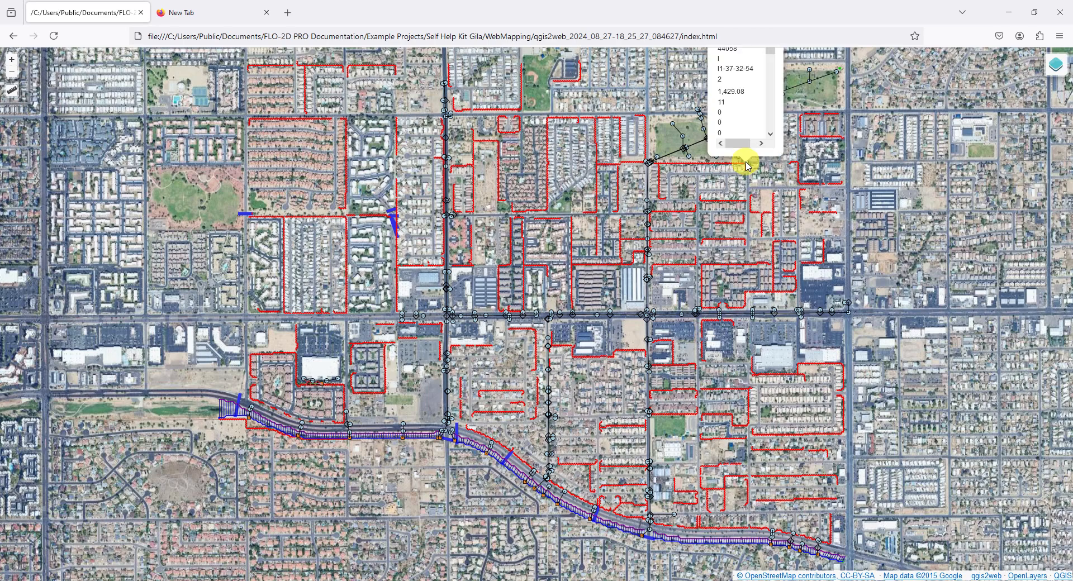
pyautogui.scroll(-3, 735, 120)
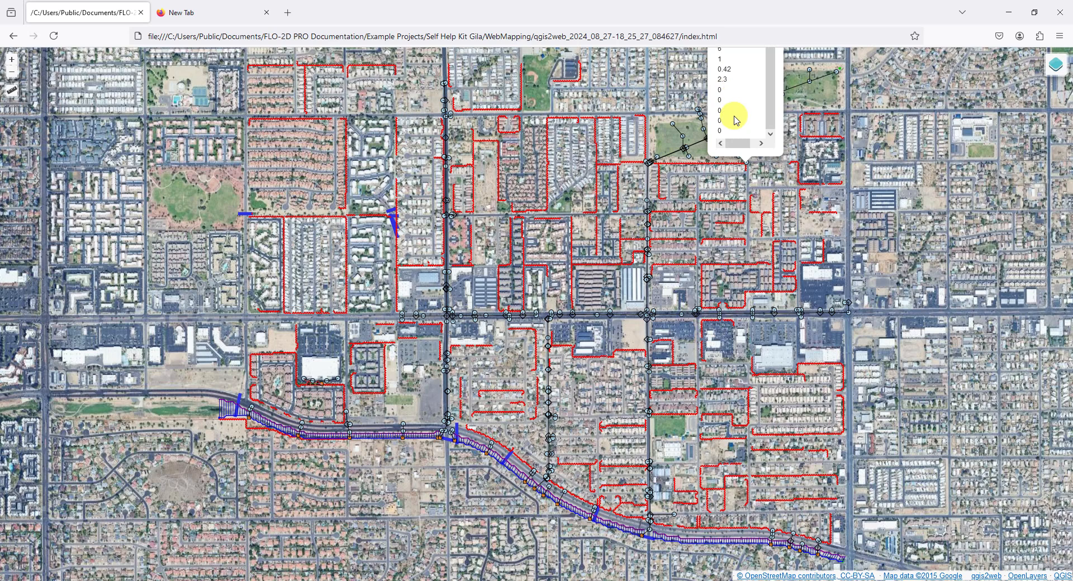
pyautogui.click(697, 147)
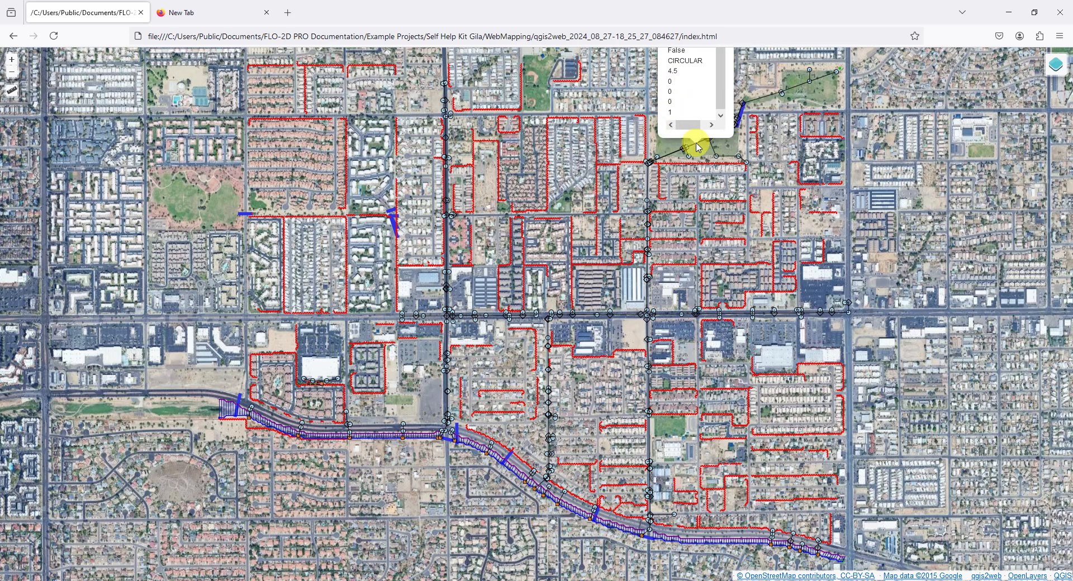
pyautogui.scroll(3, 697, 107)
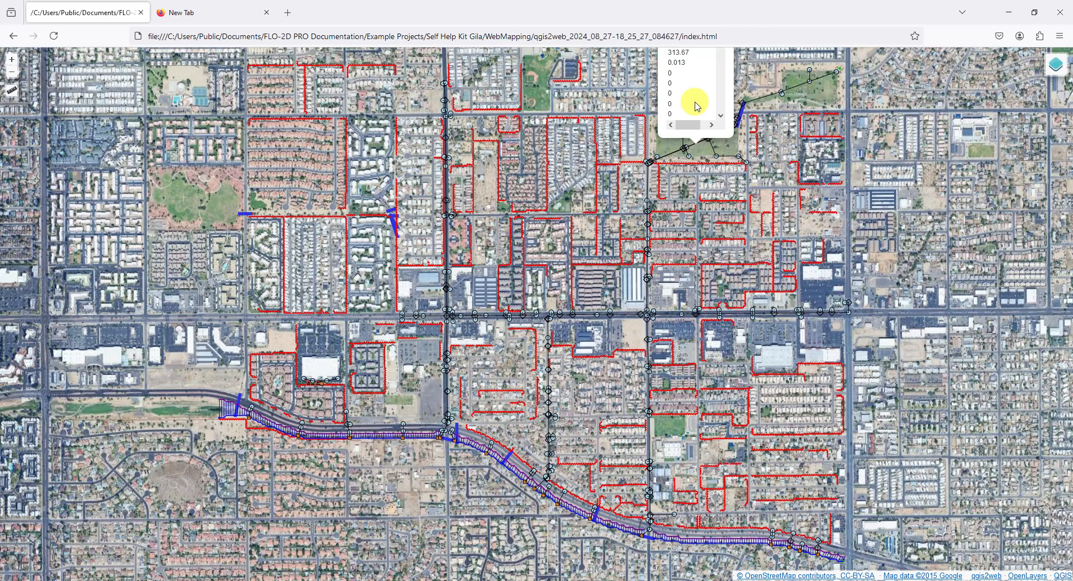
pyautogui.click(900, 193)
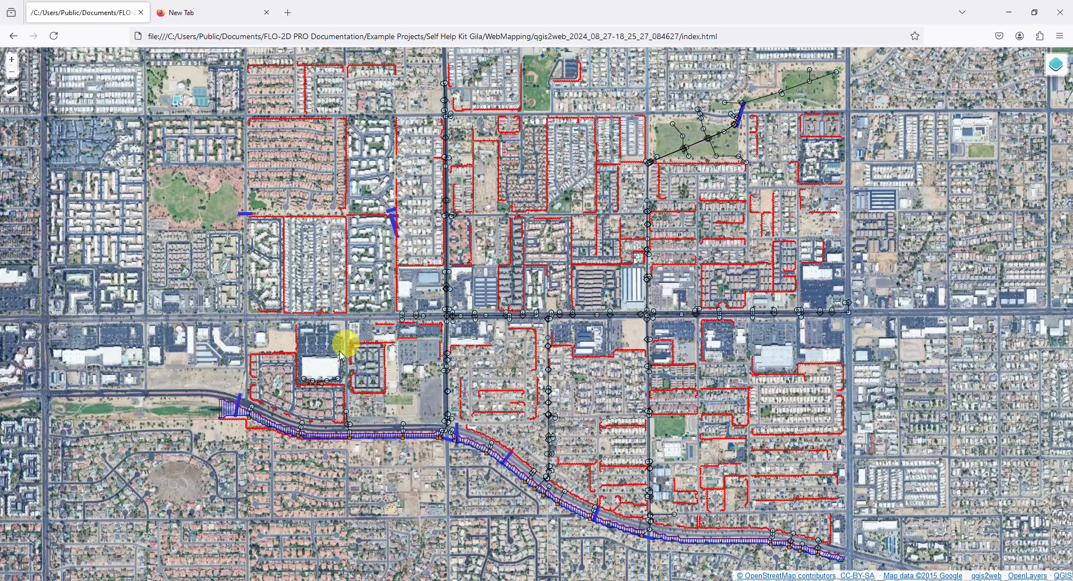
pyautogui.click(240, 400)
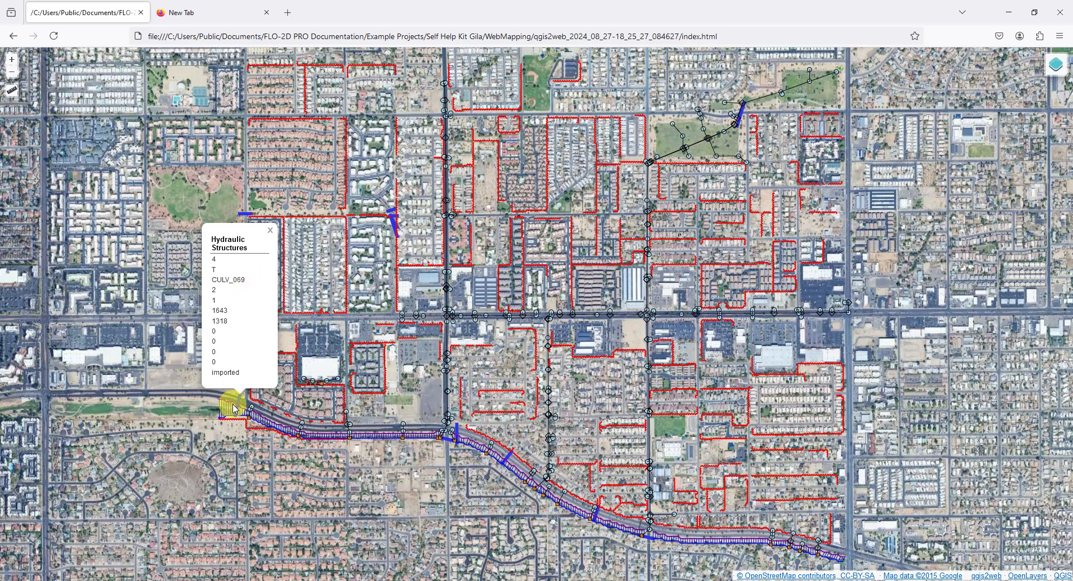
pyautogui.click(270, 237)
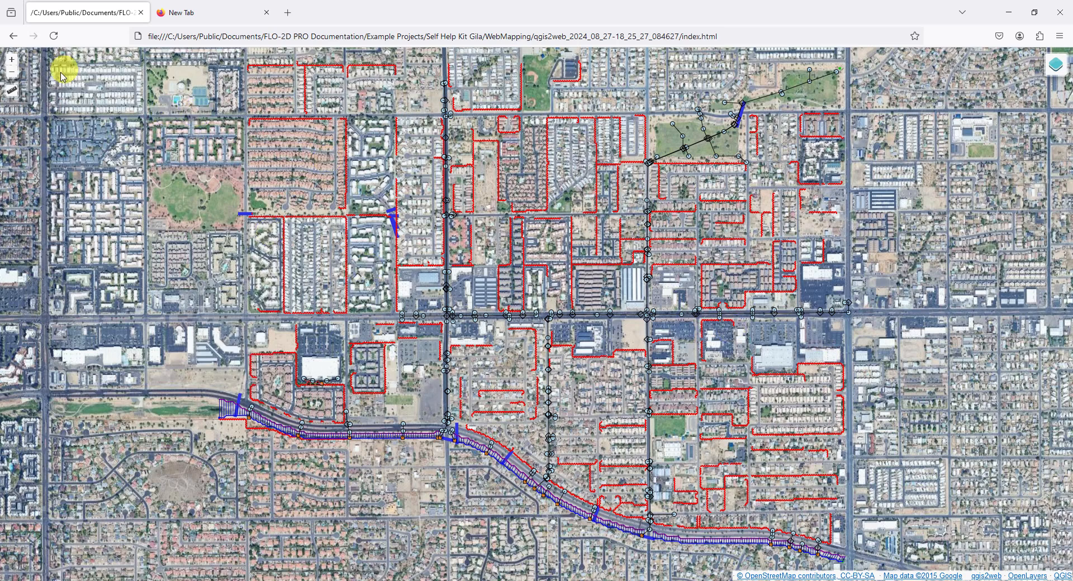
# Measure lengths from the west end of the hydraulic structure beside the park, and close the measuring tool
pyautogui.click(12, 90)
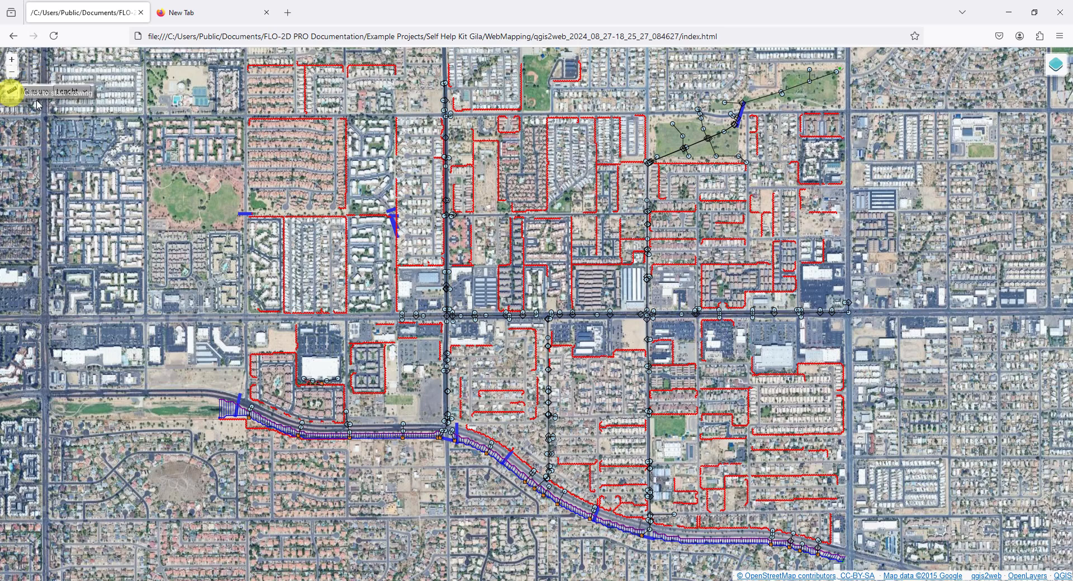
pyautogui.click(67, 91)
pyautogui.click(68, 107)
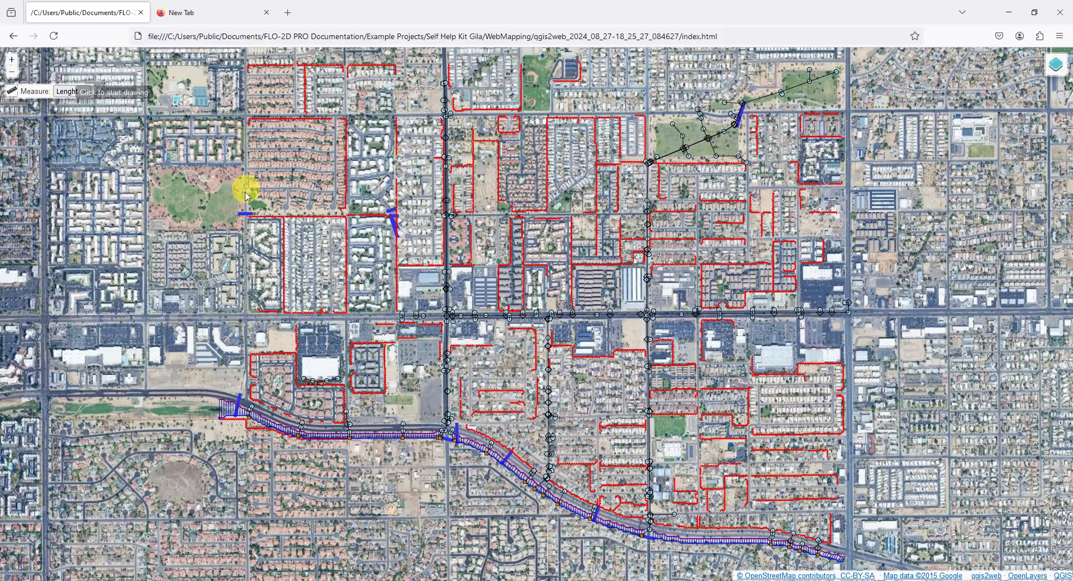
pyautogui.scroll(3, 255, 218)
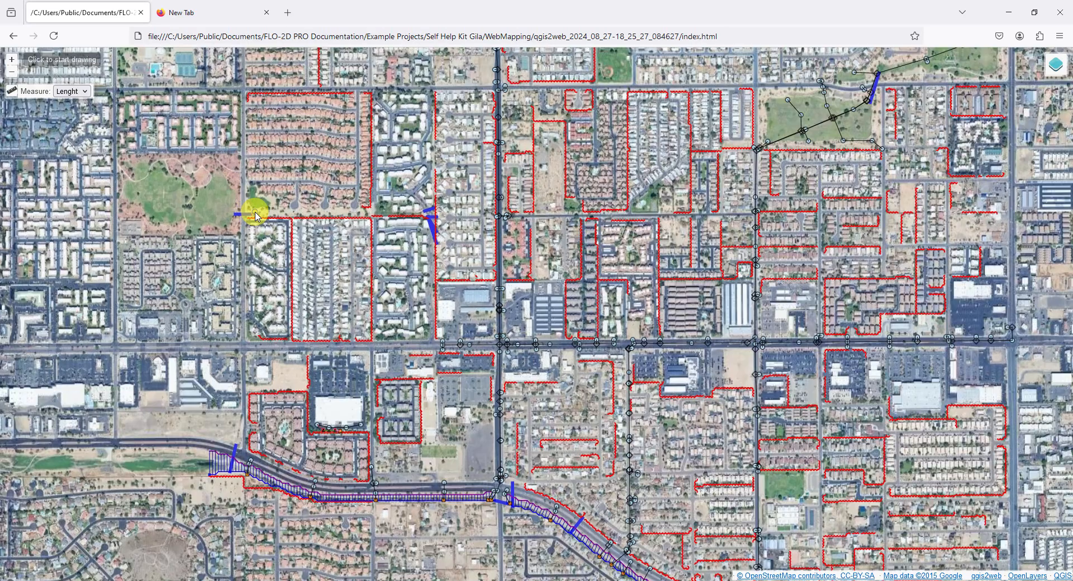
pyautogui.scroll(1, 196, 223)
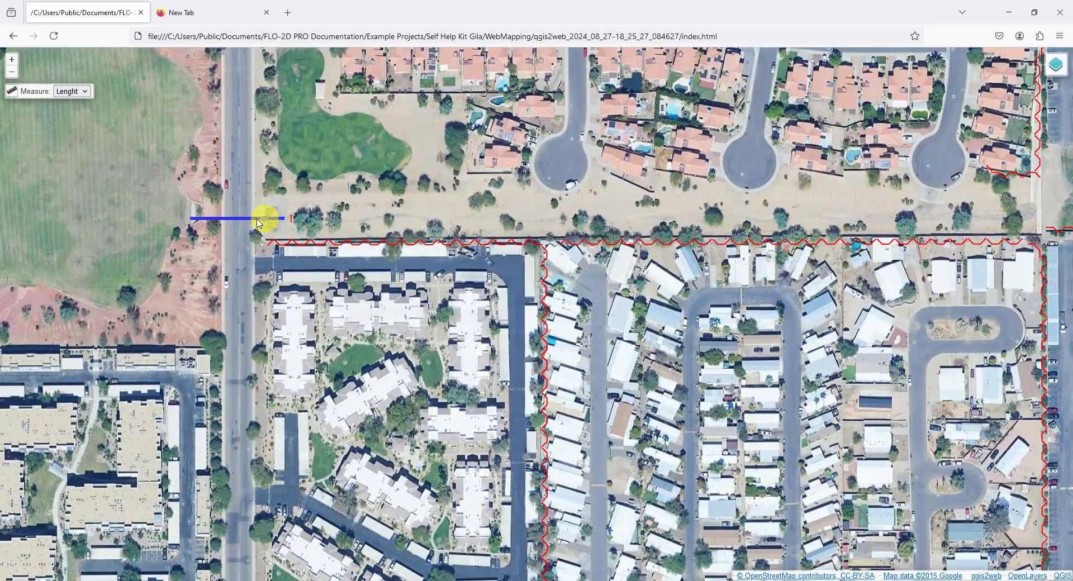
pyautogui.click(202, 213)
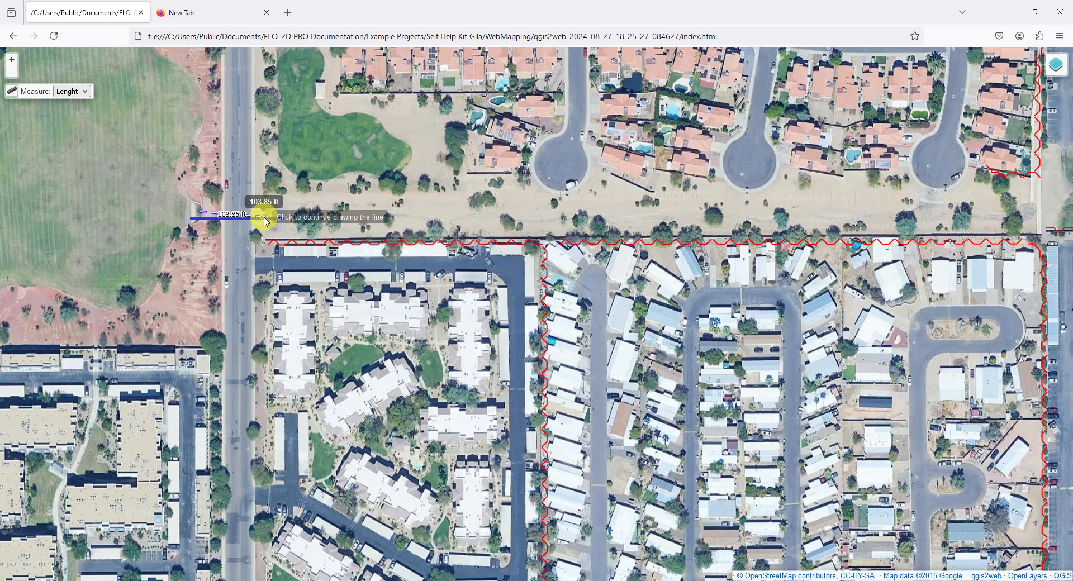
pyautogui.click(194, 148)
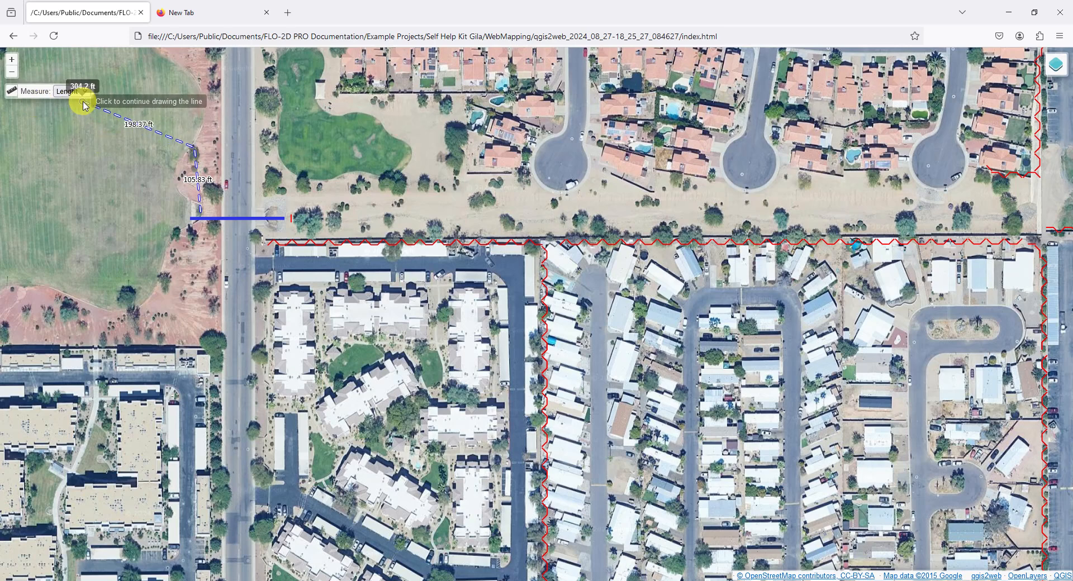
pyautogui.click(13, 102)
pyautogui.click(11, 91)
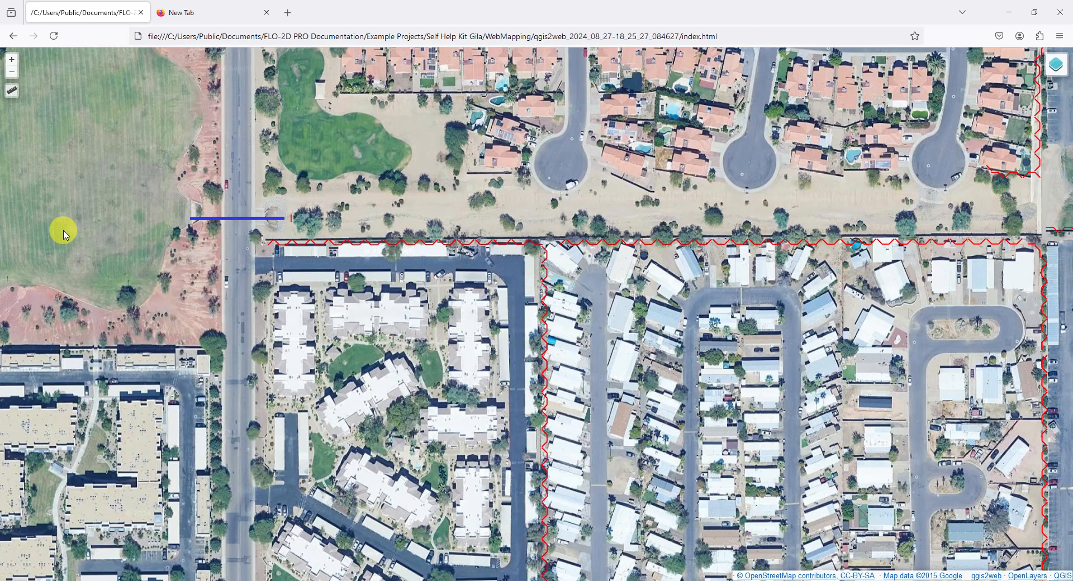
# Check the length and area options of the measuring tool, and test zooming the map out and back in
pyautogui.click(11, 90)
pyautogui.click(69, 91)
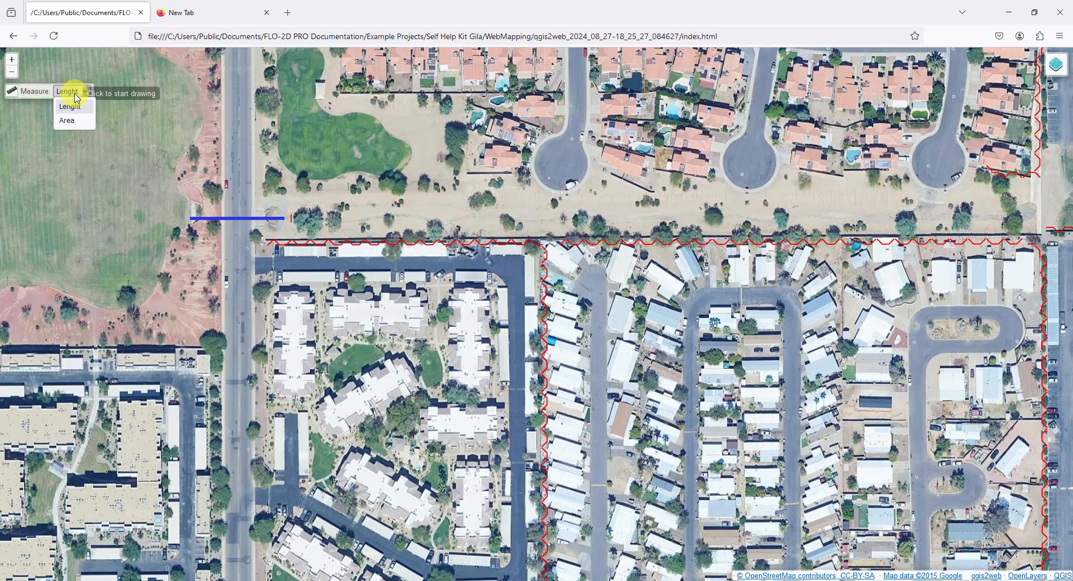
pyautogui.click(12, 71)
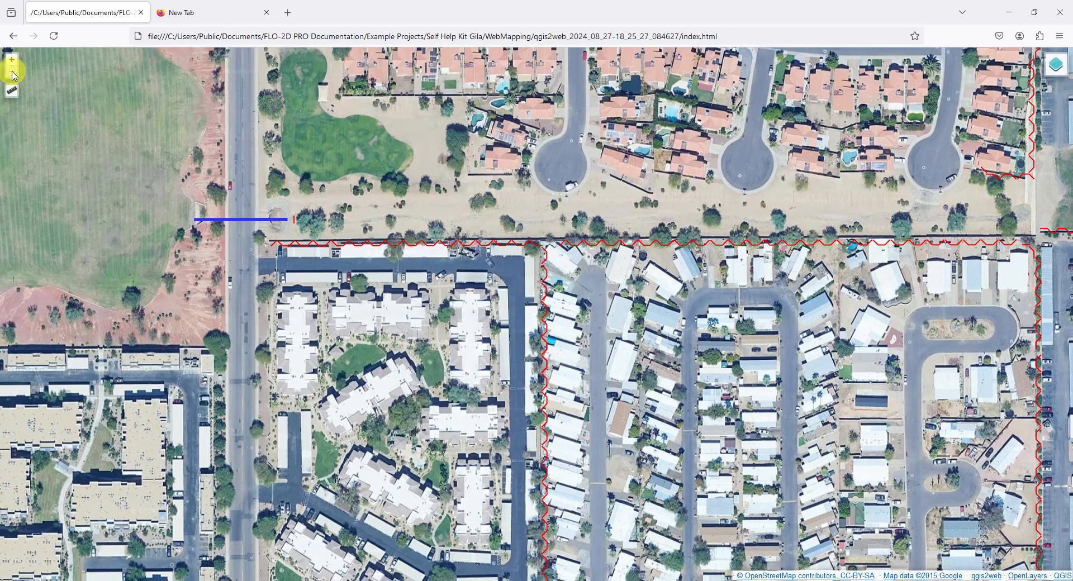
pyautogui.click(11, 62)
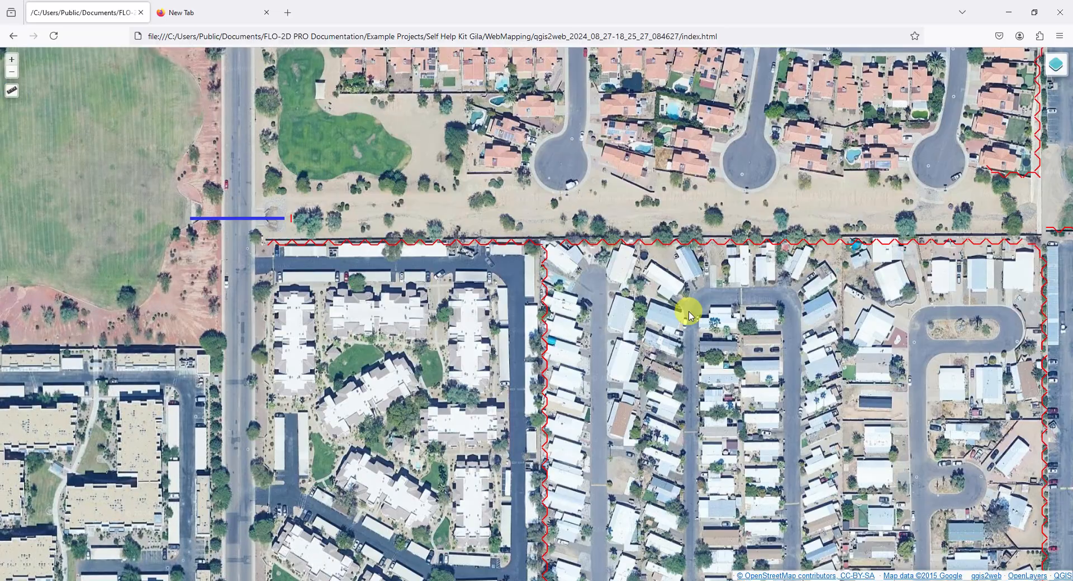
# Inspect the attribute popup of the northernmost hydraulic structure in the cluster east of the park, and close it
pyautogui.moveTo(347, 317); pyautogui.dragTo(790, 246)
pyautogui.moveTo(862, 220); pyautogui.dragTo(539, 307)
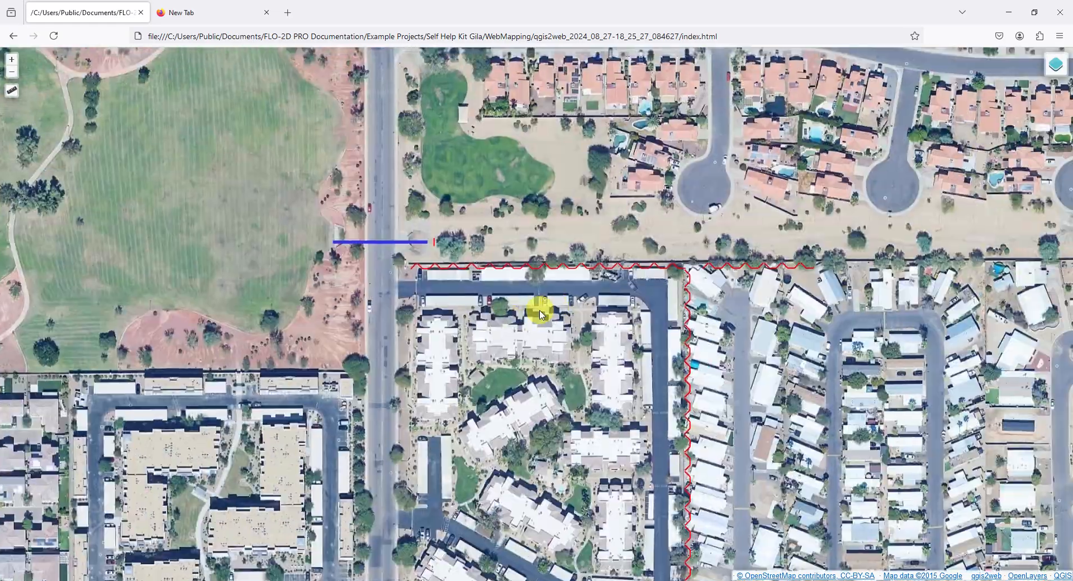
pyautogui.moveTo(848, 290); pyautogui.dragTo(496, 330)
pyautogui.scroll(-2, 565, 359)
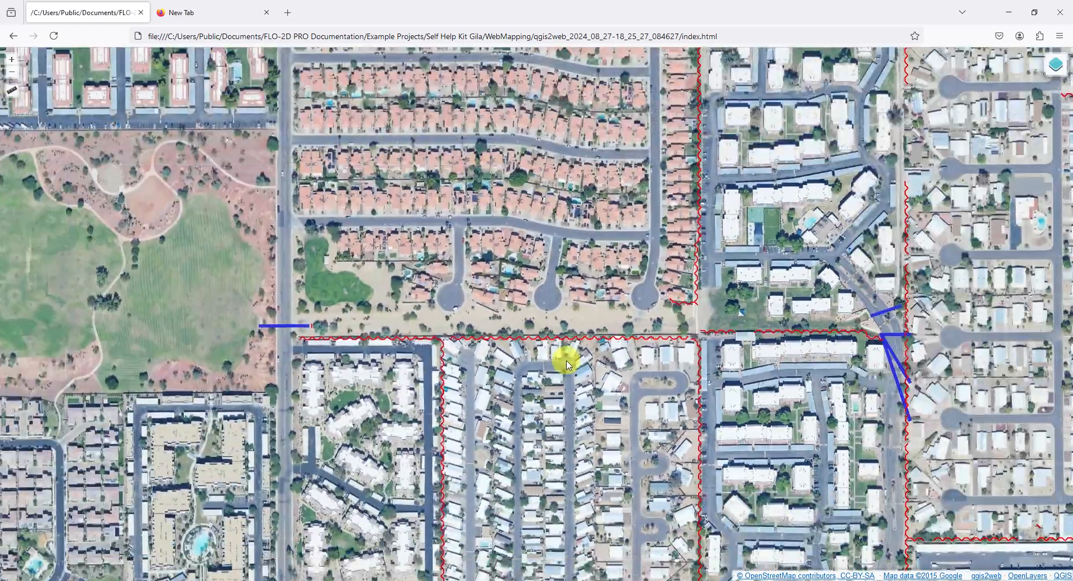
pyautogui.scroll(3, 568, 358)
pyautogui.scroll(-2, 565, 365)
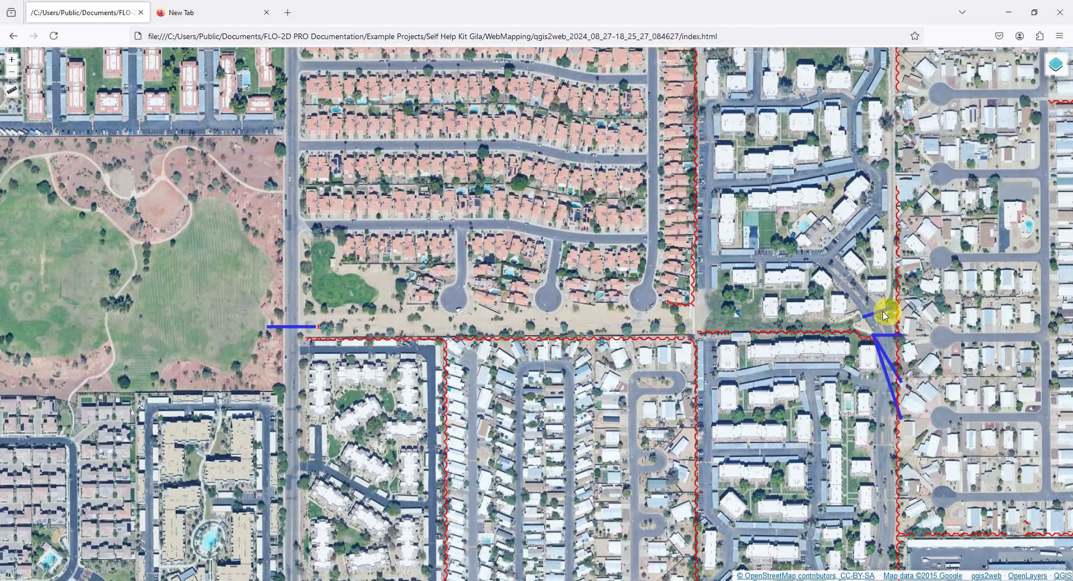
pyautogui.click(883, 315)
pyautogui.rightClick(883, 314)
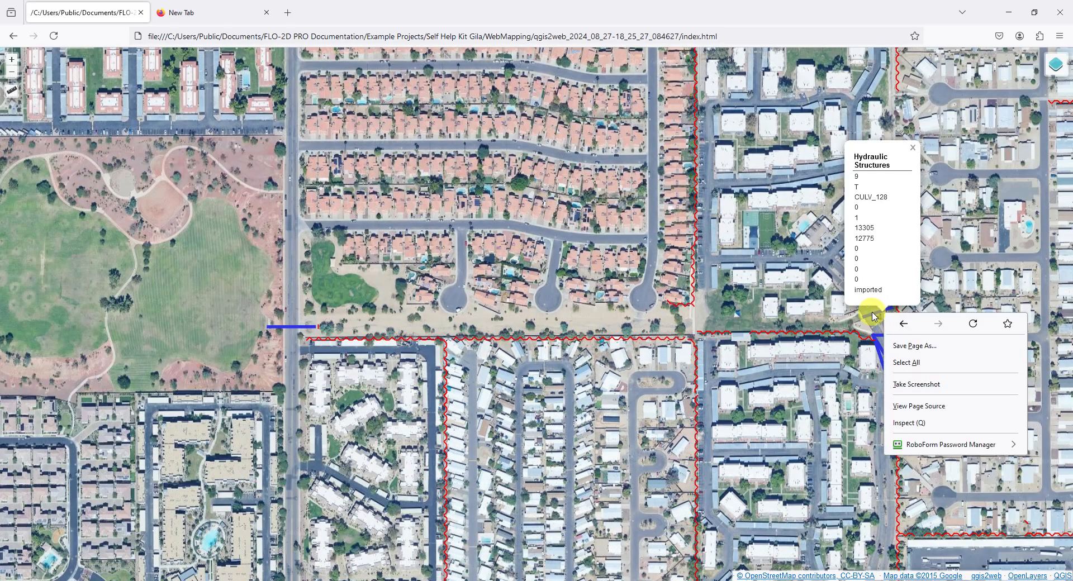
pyautogui.rightClick(837, 407)
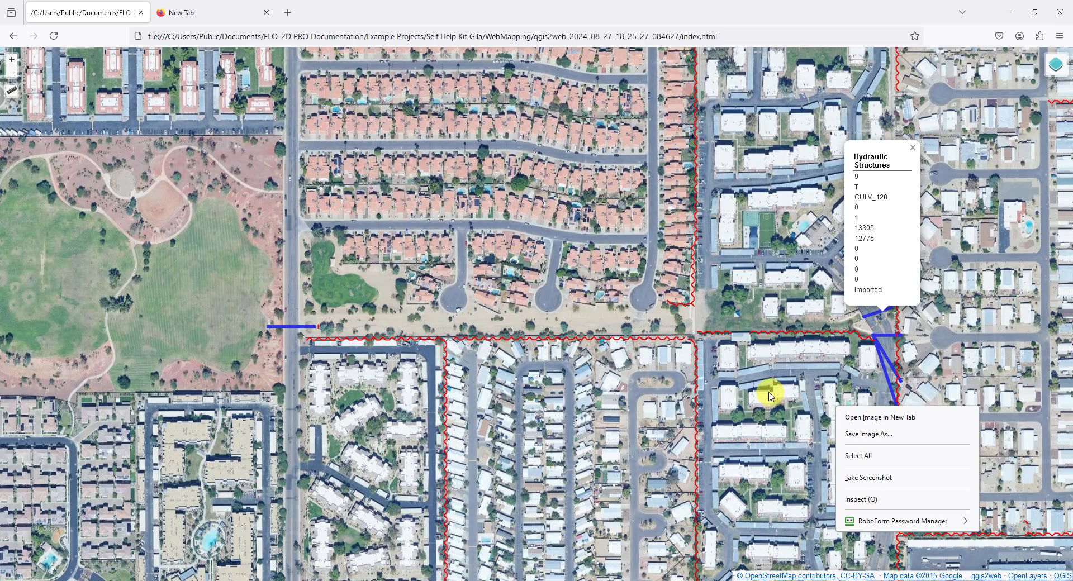
pyautogui.click(559, 324)
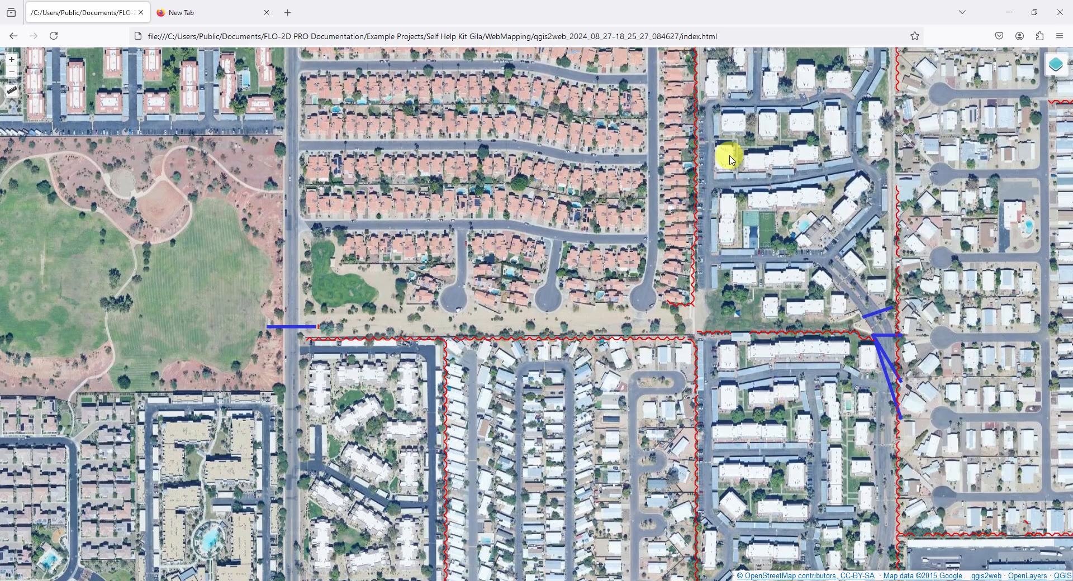